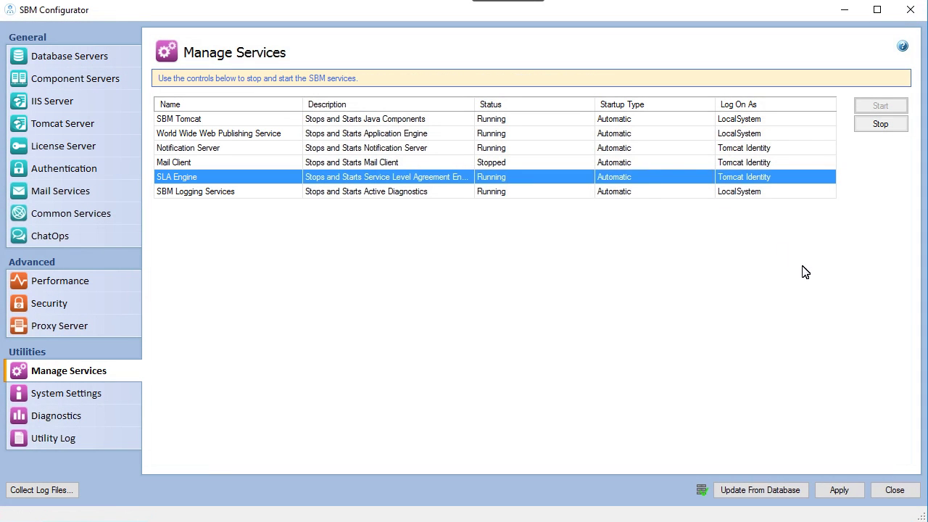
Close SBM Configurator, leaving the Solutions Business Manager sign-in page open.
{"action": "left_click", "coordinate": [896, 492]}
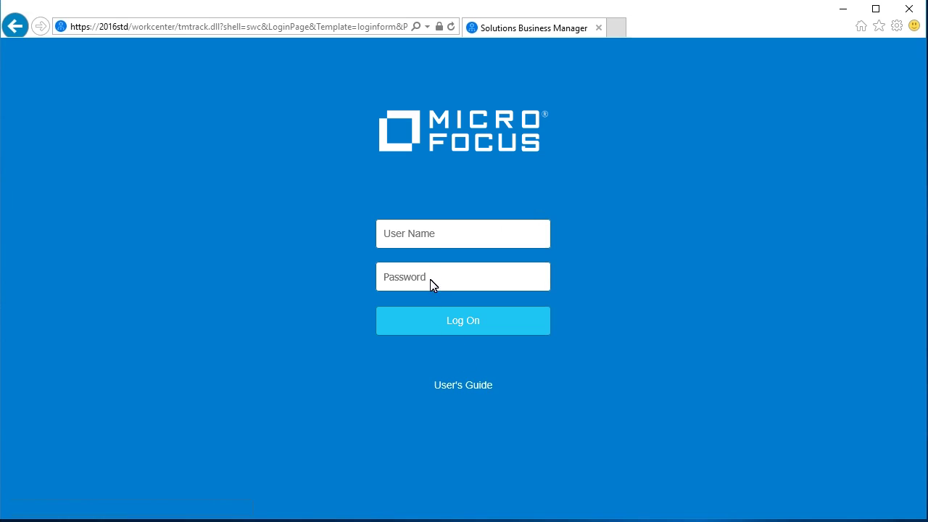
Sign in to SBM Work Center as the admin user.
{"action": "left_click", "coordinate": [426, 238]}
{"action": "type", "text": "admin"}
{"action": "left_click", "coordinate": [458, 325]}
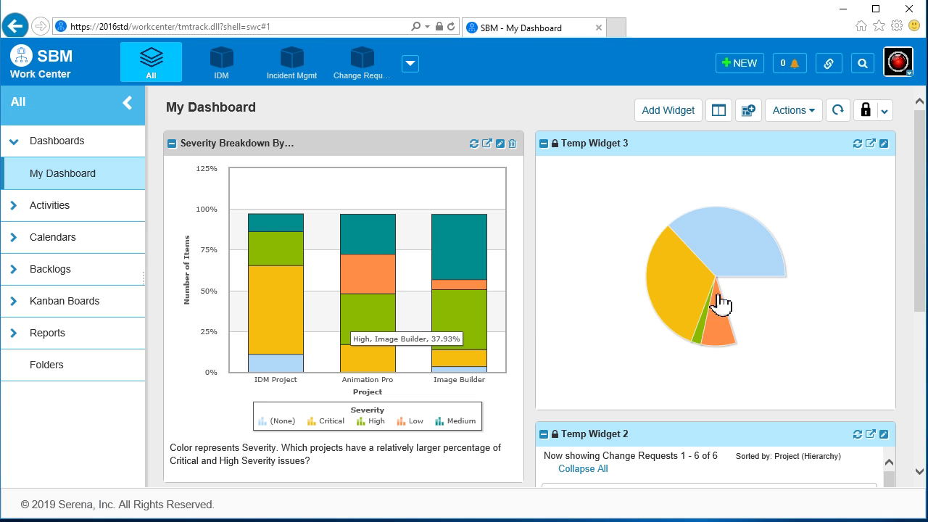
Open Application Administrator in a new tab and show the Projects list.
{"action": "left_click", "coordinate": [898, 67]}
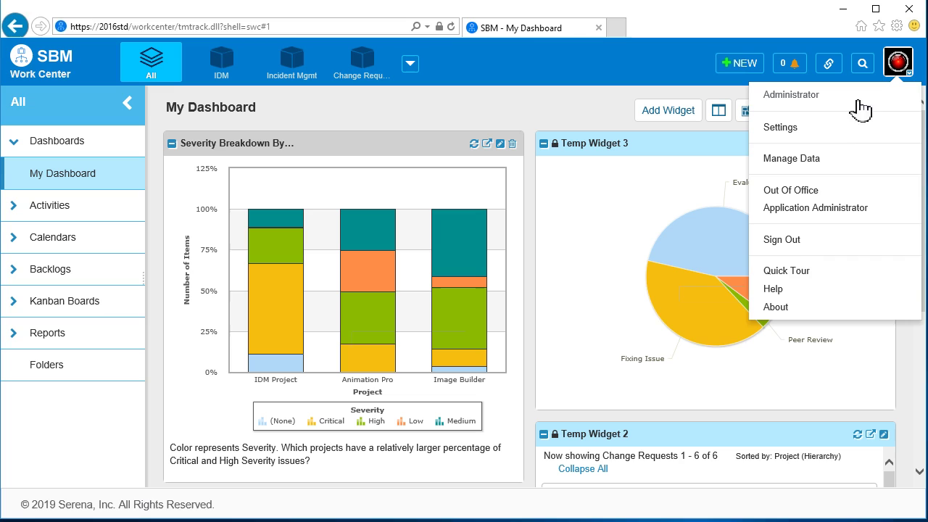
{"action": "left_click", "coordinate": [844, 209]}
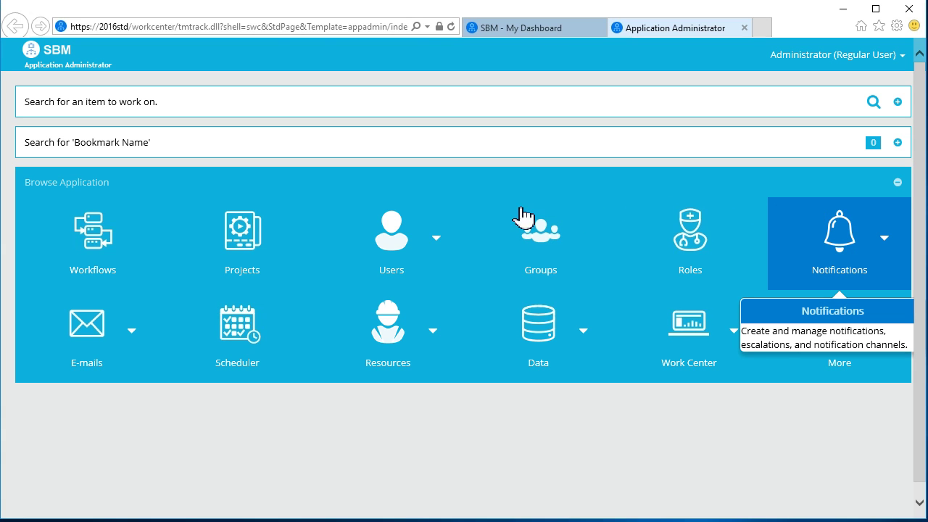
{"action": "left_click", "coordinate": [224, 248]}
Go through IDM Project's SLAs to the Priority 1 clause actions of High Priority Customer Issues.
{"action": "left_click", "coordinate": [293, 234]}
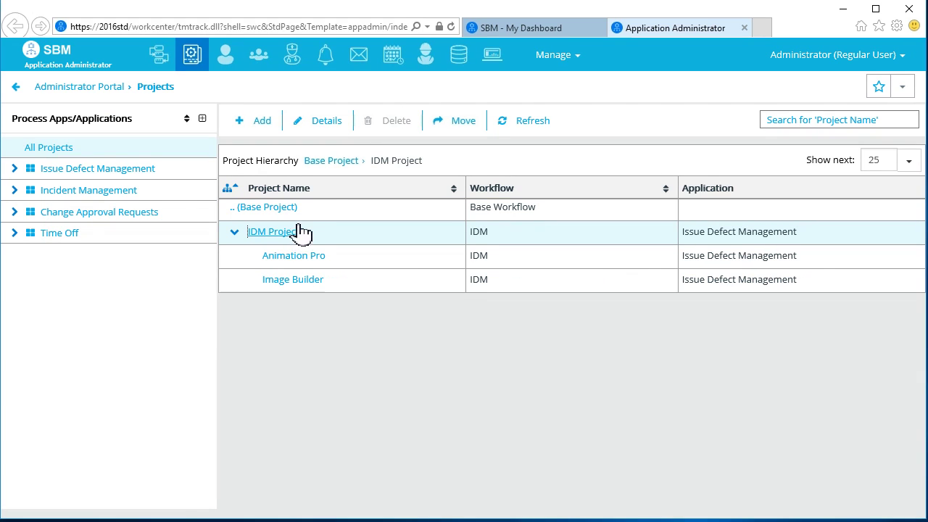
{"action": "left_click", "coordinate": [325, 123]}
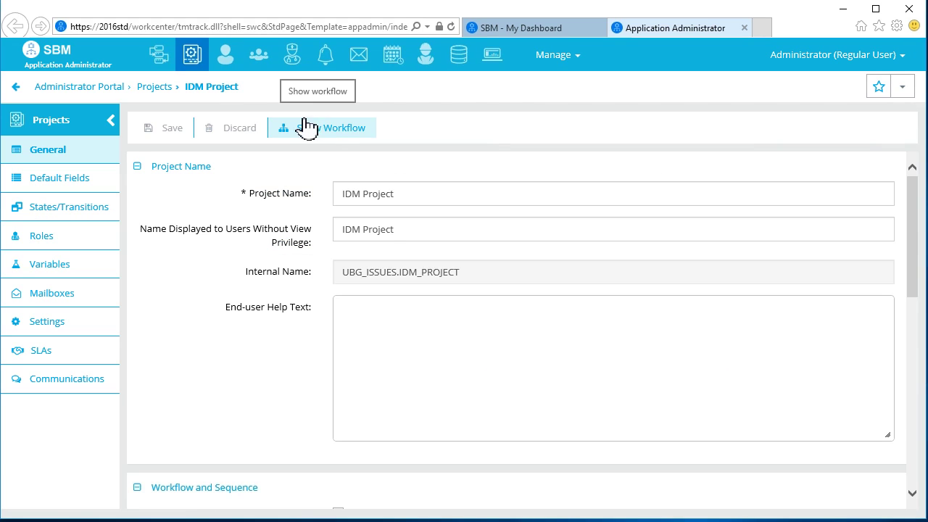
{"action": "left_click", "coordinate": [46, 352]}
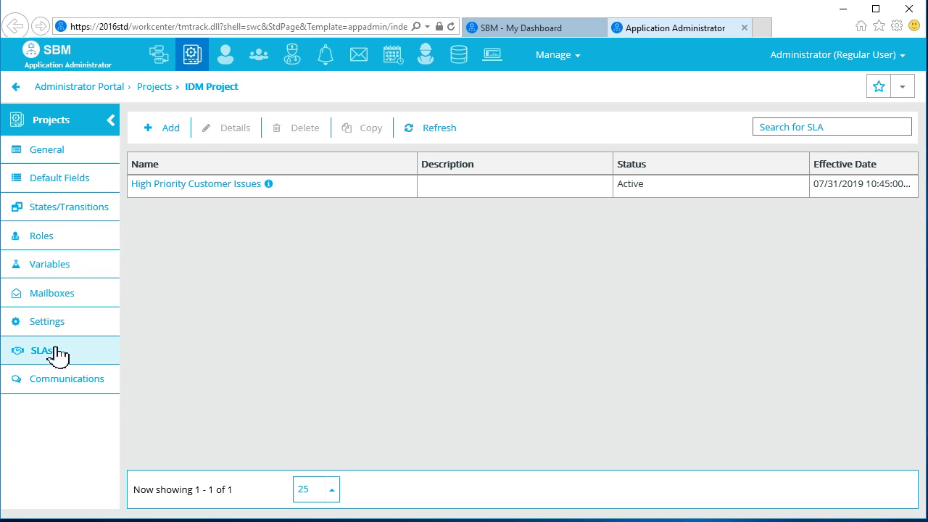
{"action": "left_click", "coordinate": [231, 185]}
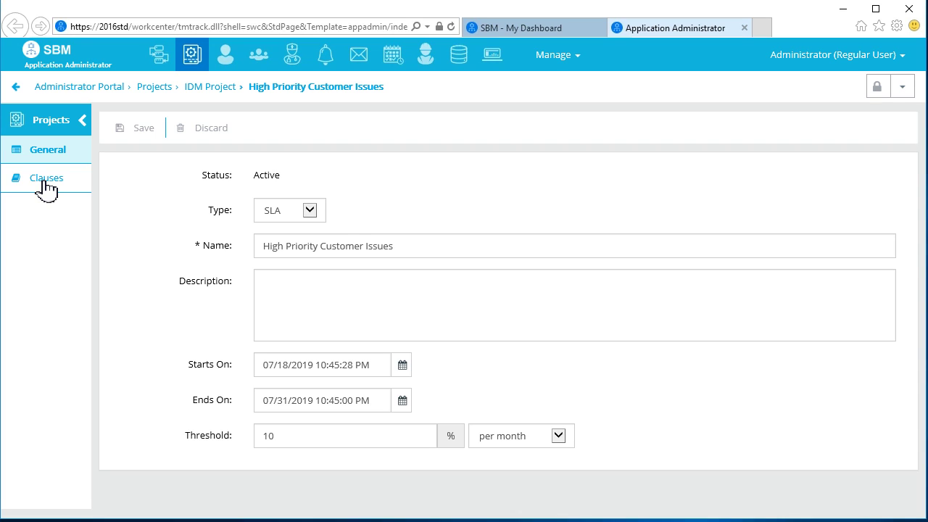
{"action": "left_click", "coordinate": [44, 185]}
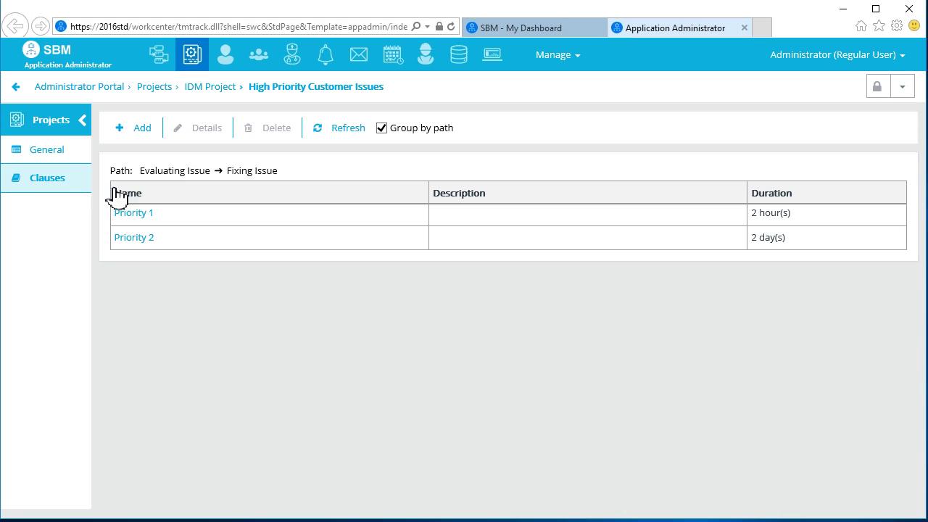
{"action": "left_click", "coordinate": [135, 213]}
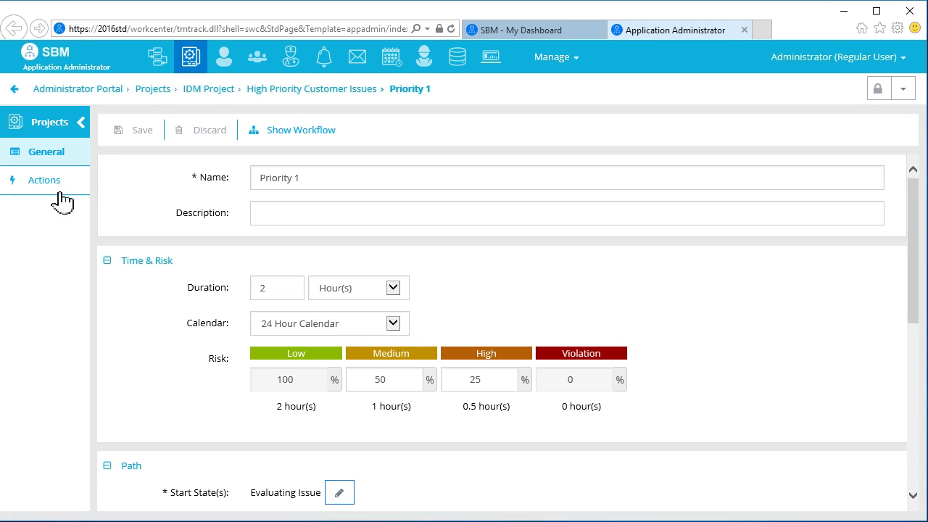
{"action": "left_click", "coordinate": [61, 195]}
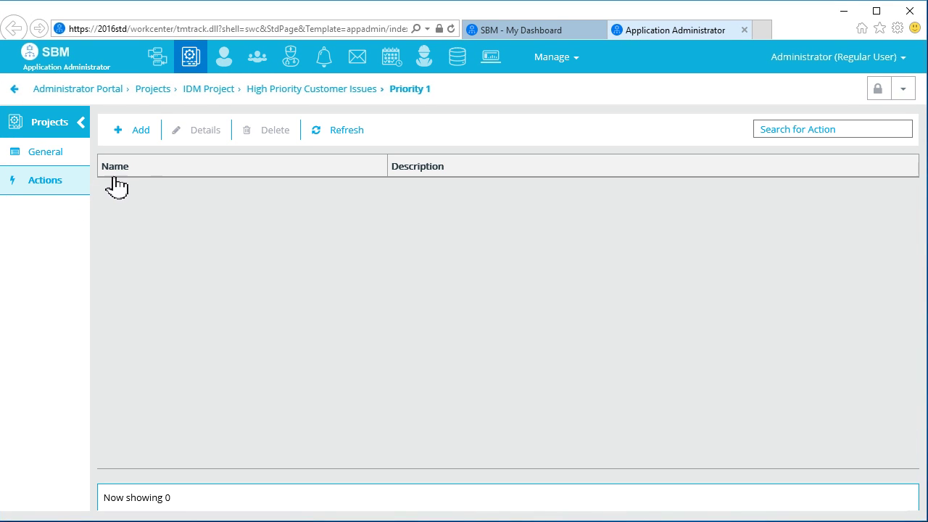
Add and save action 'SLA - Notify current owner of item', triggered 5 minutes before Medium risk.
{"action": "left_click", "coordinate": [140, 135]}
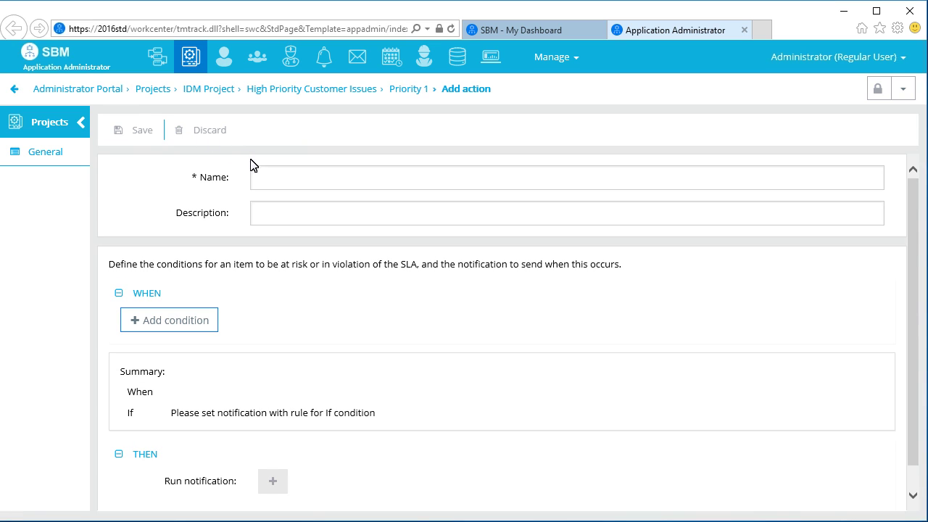
{"action": "left_click", "coordinate": [321, 182]}
{"action": "type", "text": "SLA - Notify current owner of i"}
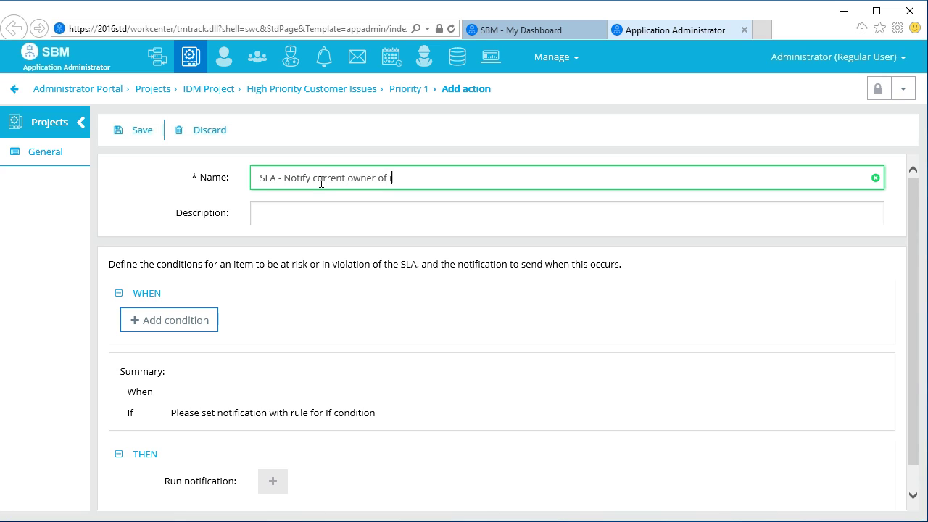
{"action": "type", "text": "tem"}
{"action": "left_click", "coordinate": [149, 328]}
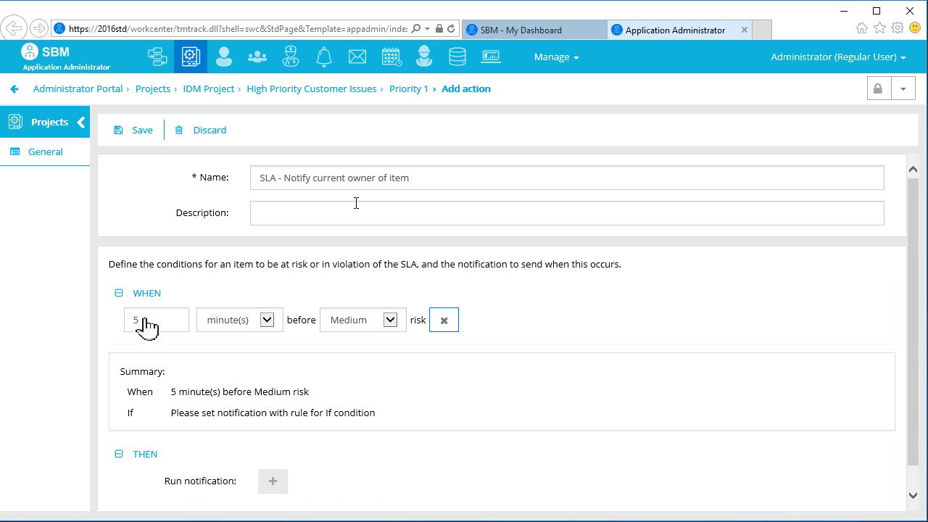
{"action": "left_click", "coordinate": [138, 134]}
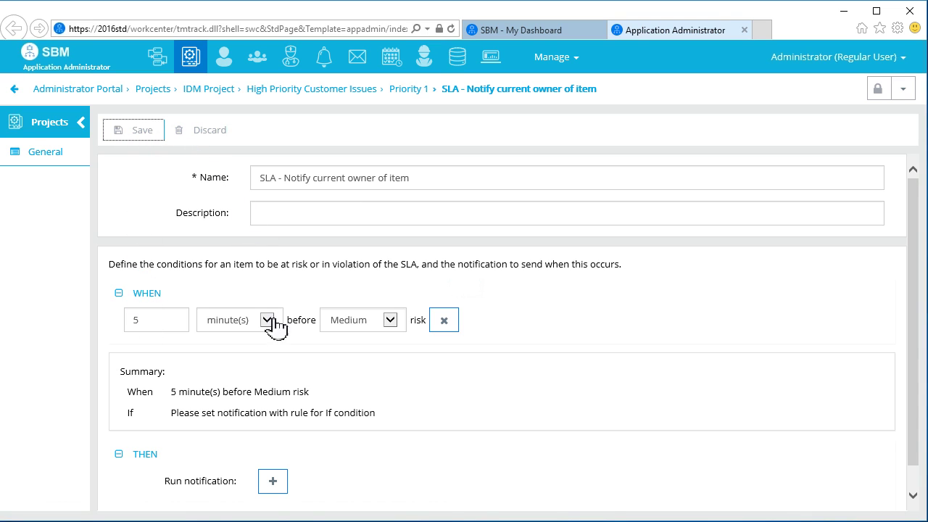
Name the notification 'SLA - current owner of item' and set it to SEND EMAIL/USER CHANNEL.
{"action": "left_click", "coordinate": [277, 481]}
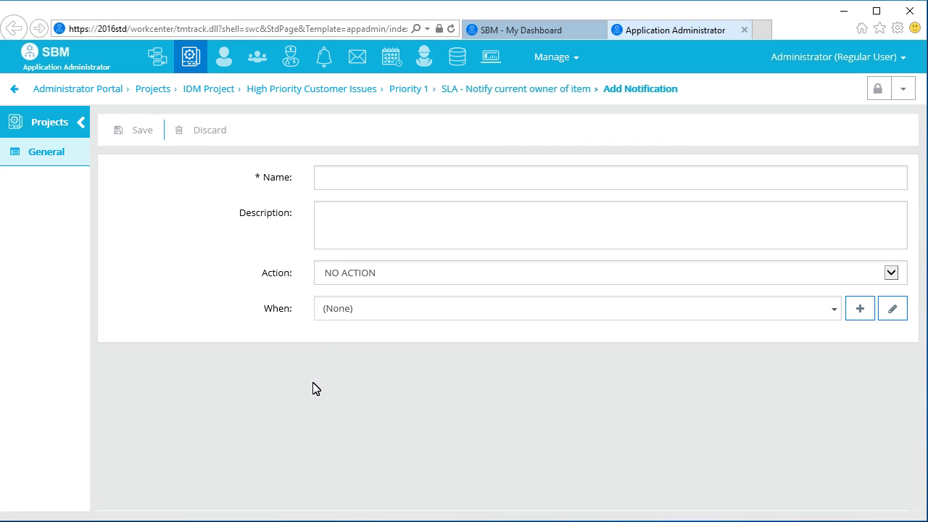
{"action": "left_click", "coordinate": [361, 178]}
{"action": "type", "text": "SLA - current owner of item"}
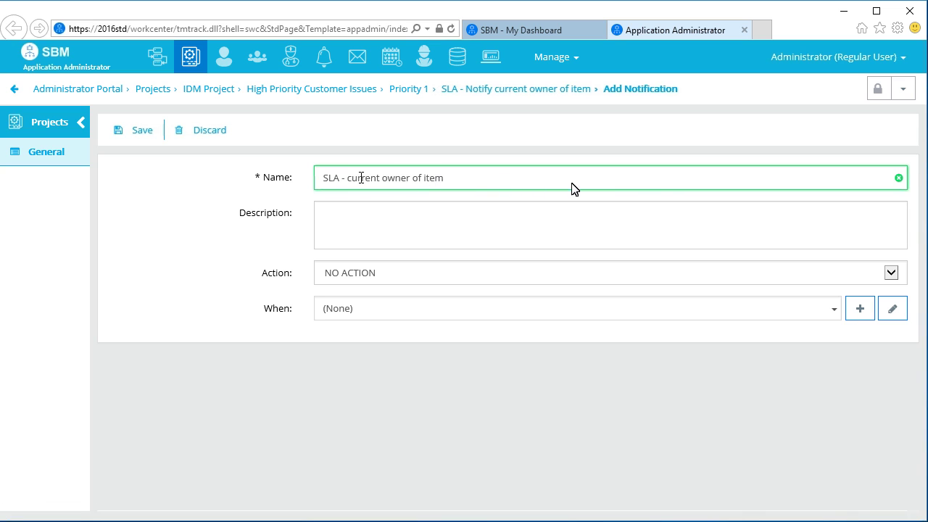
{"action": "left_click", "coordinate": [890, 273]}
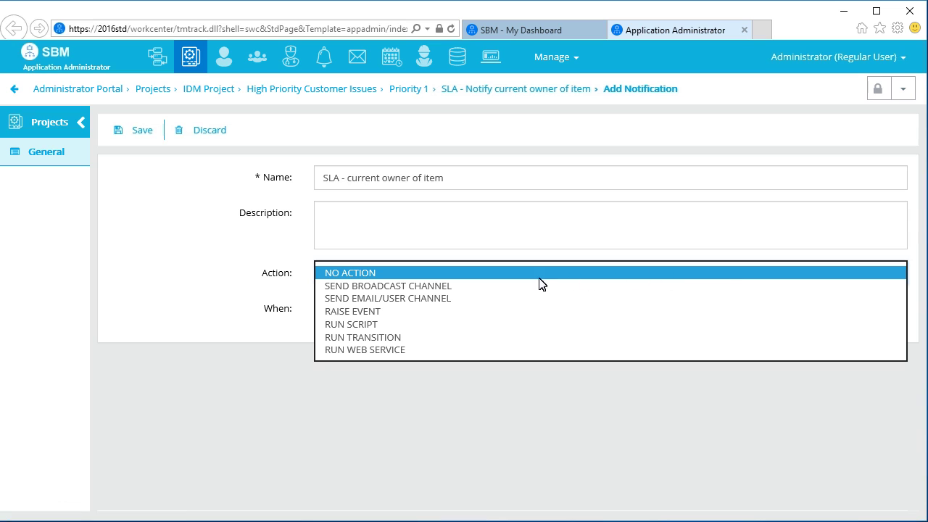
{"action": "left_click", "coordinate": [467, 298]}
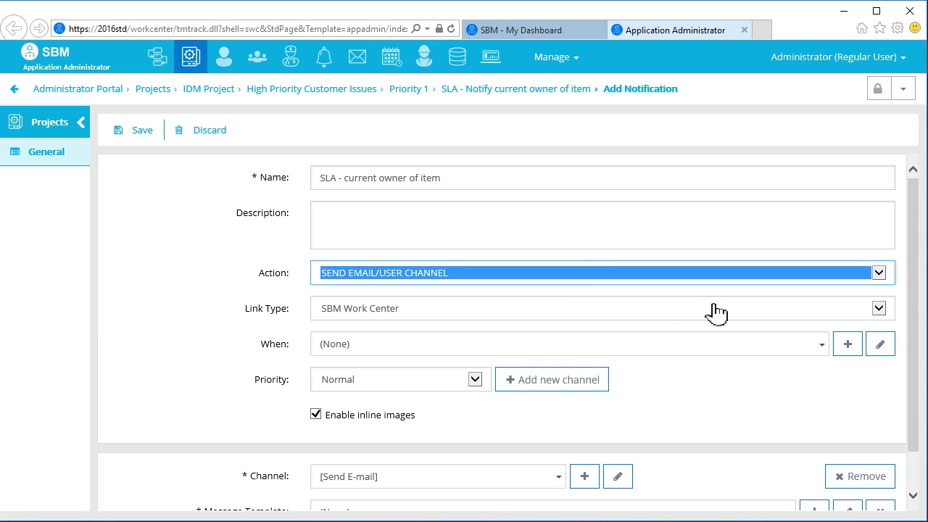
{"action": "left_click", "coordinate": [848, 344]}
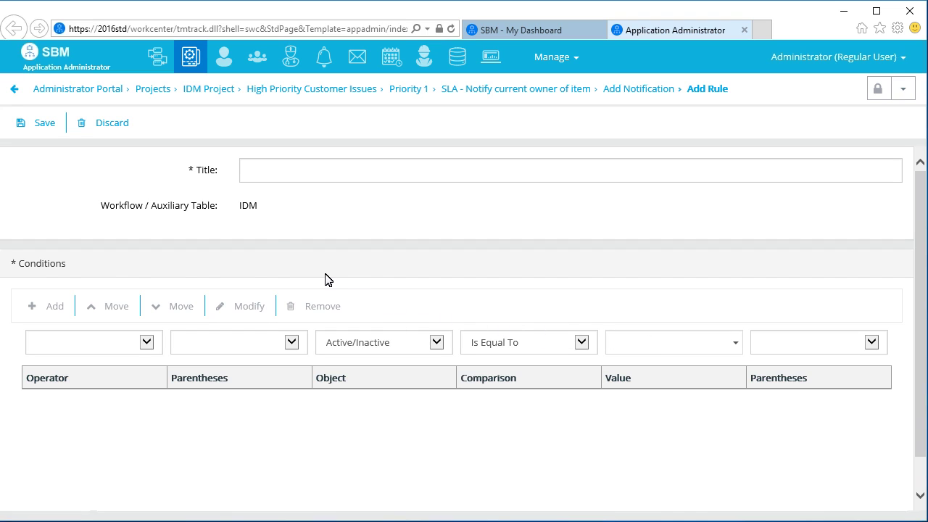
Save rule 'SLA - Current owner of item' with condition Owner Is Equal To (Current User).
{"action": "left_click", "coordinate": [281, 165]}
{"action": "type", "text": "SLA - Current own"}
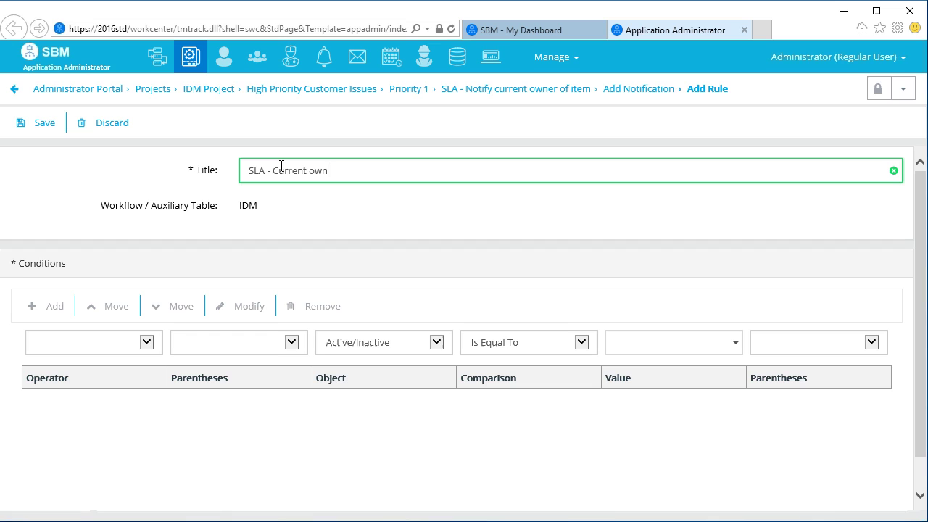
{"action": "type", "text": "er of item"}
{"action": "key", "text": "Tab"}
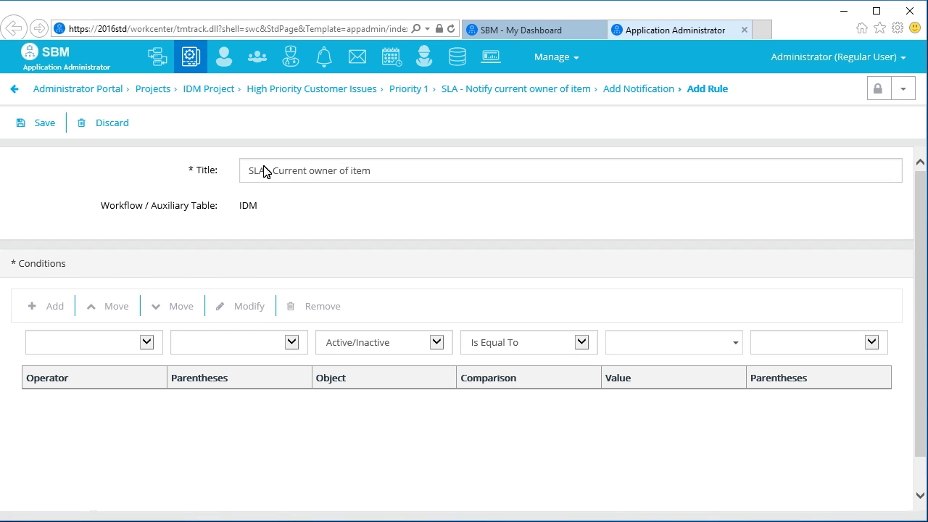
{"action": "left_click", "coordinate": [436, 342]}
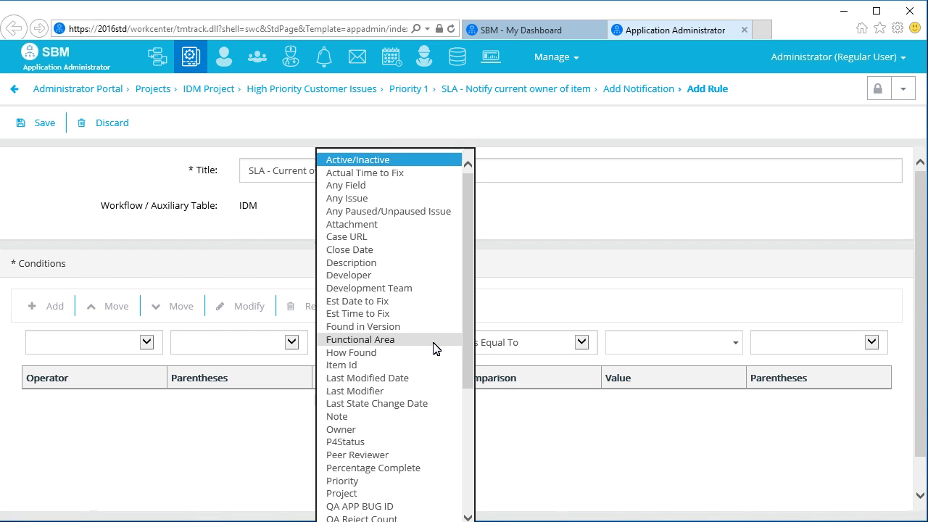
{"action": "left_click", "coordinate": [353, 430]}
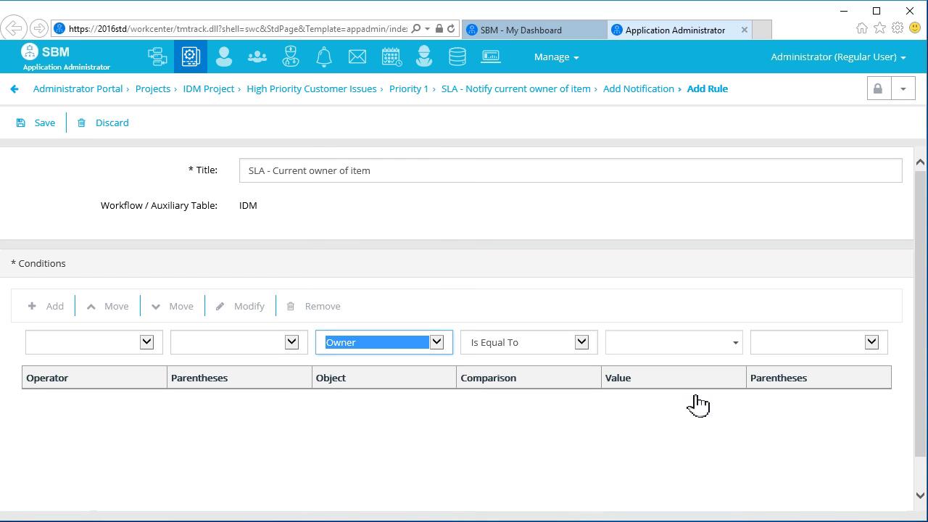
{"action": "left_click", "coordinate": [737, 342]}
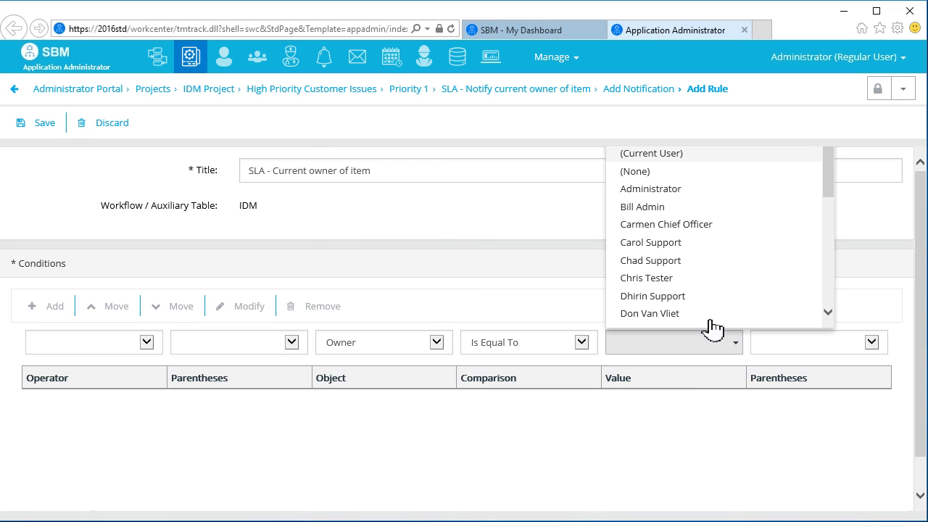
{"action": "left_click", "coordinate": [687, 154]}
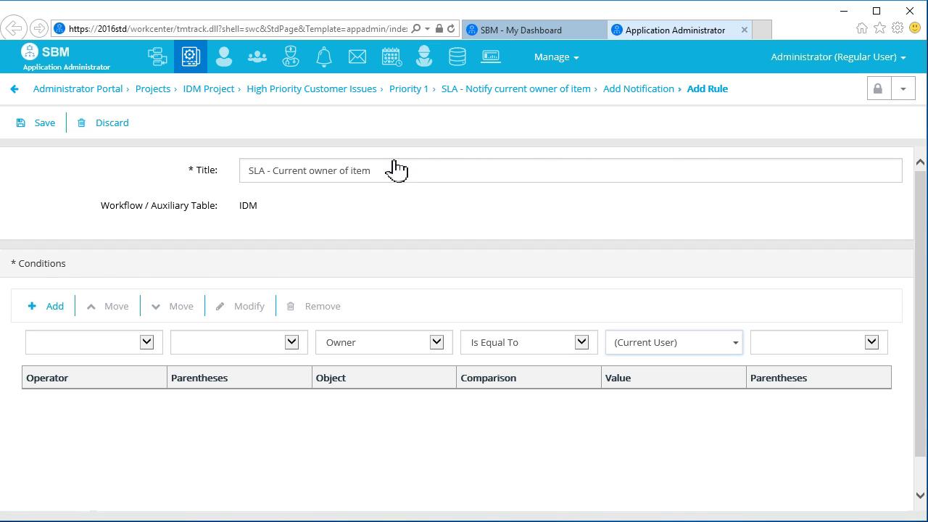
{"action": "left_click", "coordinate": [55, 307]}
{"action": "left_click", "coordinate": [42, 124]}
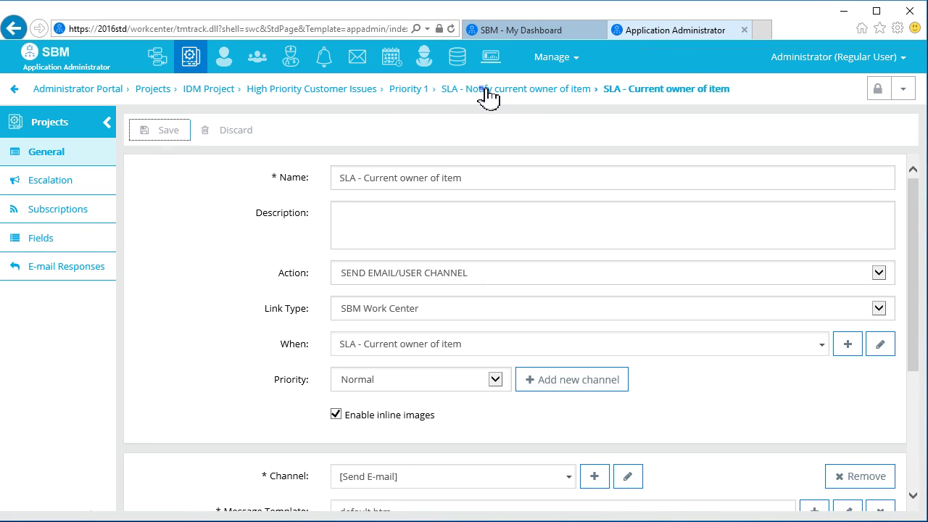
Return to the 'SLA - Notify current owner of item' summary to review its Owner condition.
{"action": "left_click", "coordinate": [487, 93]}
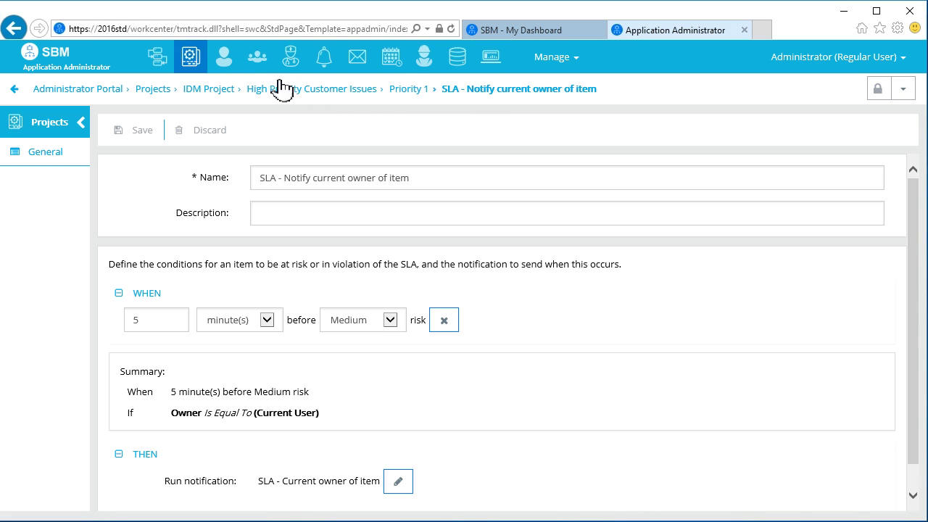
Grant the Administrator user the Manage SLA Items privilege and save.
{"action": "left_click", "coordinate": [225, 64]}
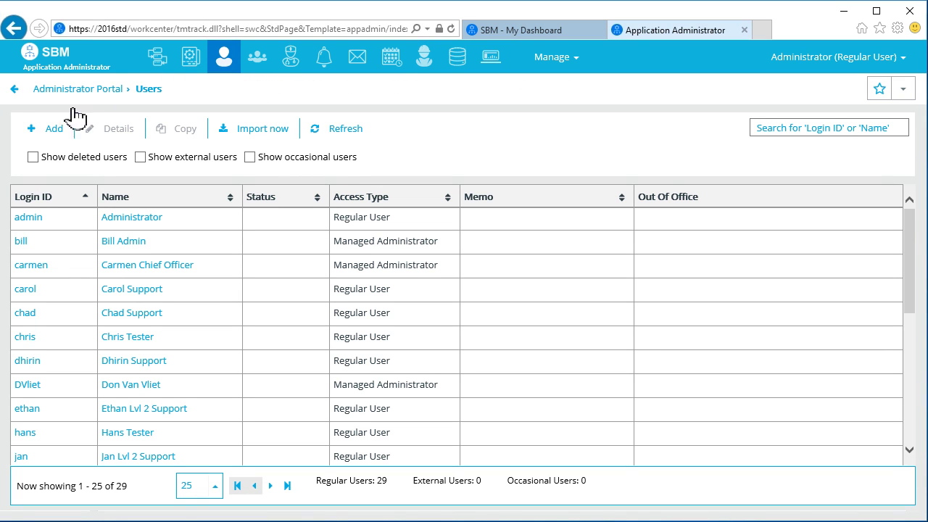
{"action": "left_click", "coordinate": [29, 217]}
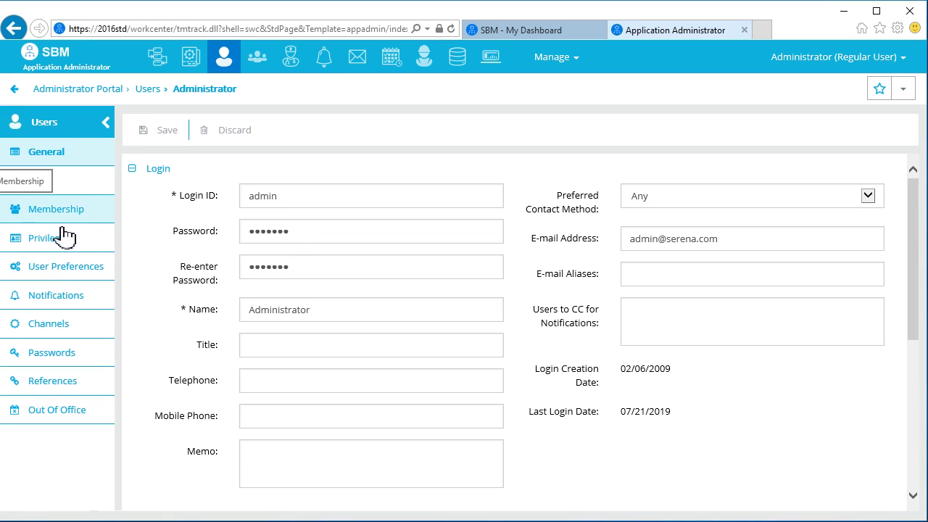
{"action": "left_click", "coordinate": [64, 239]}
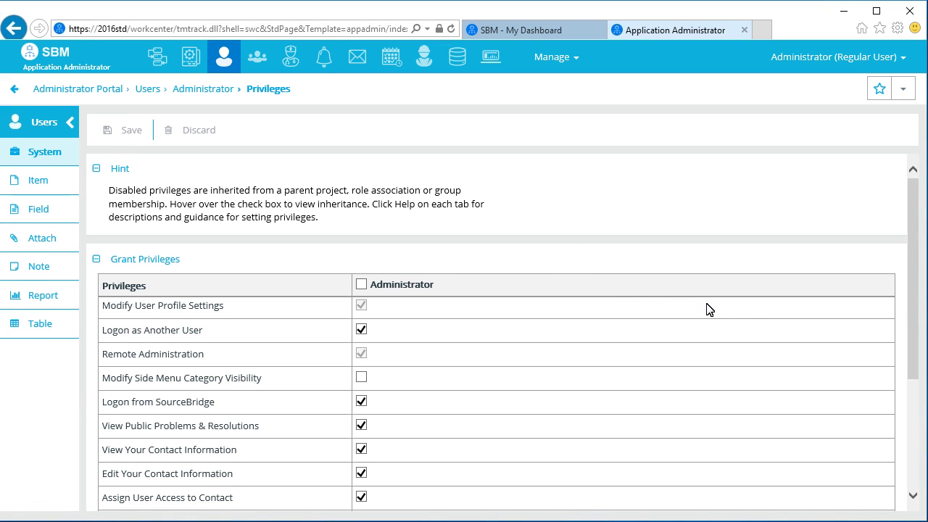
{"action": "scroll", "coordinate": [911, 486], "scroll_direction": "down", "scroll_amount": 3}
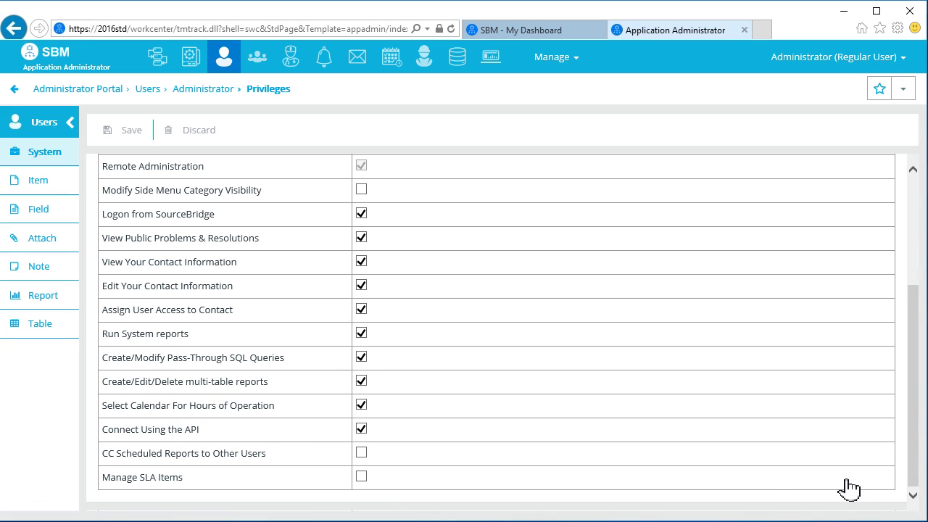
{"action": "left_click", "coordinate": [361, 476]}
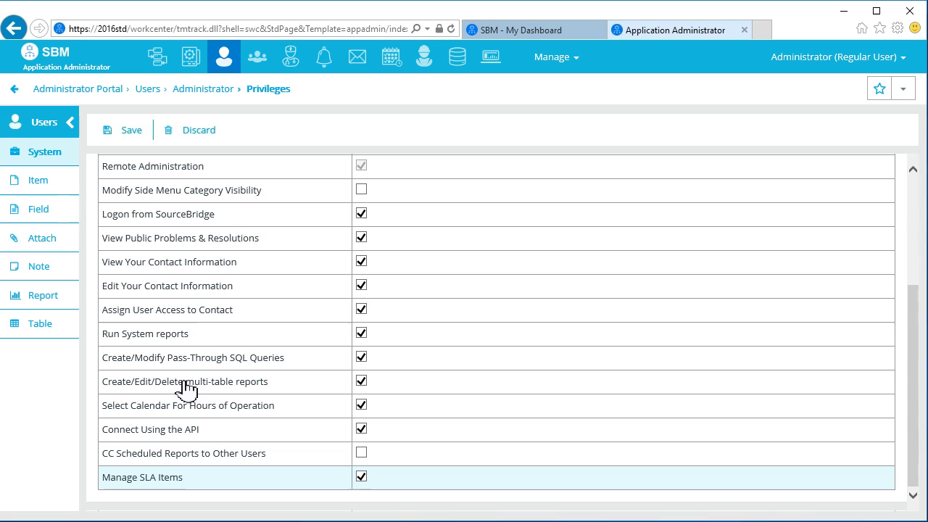
{"action": "left_click", "coordinate": [131, 136]}
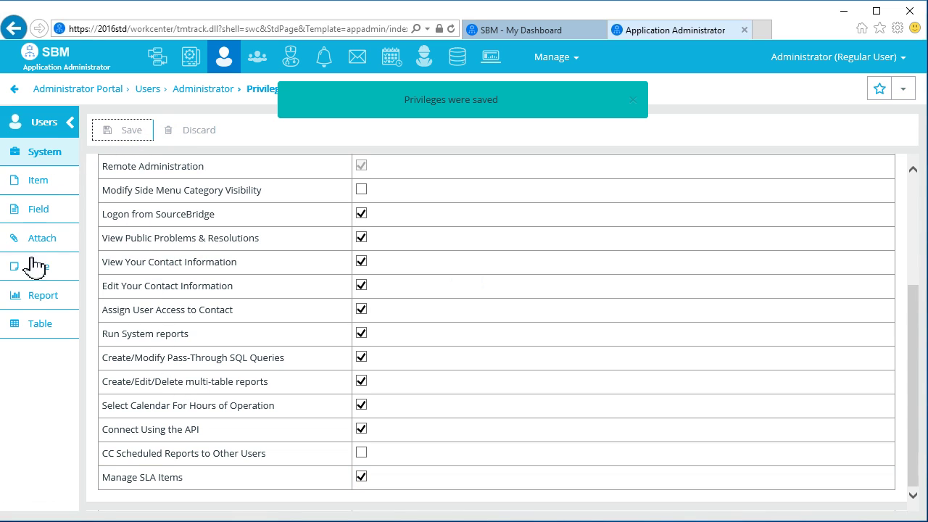
Give Administrator the Create/Edit/Delete SLA reports and Run SLA reports privileges, then save.
{"action": "left_click", "coordinate": [31, 297]}
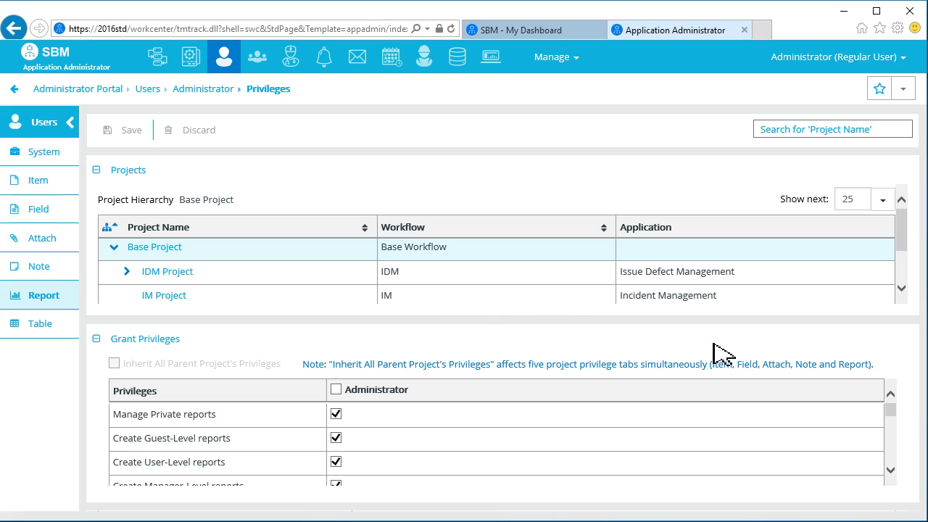
{"action": "left_click", "coordinate": [893, 460]}
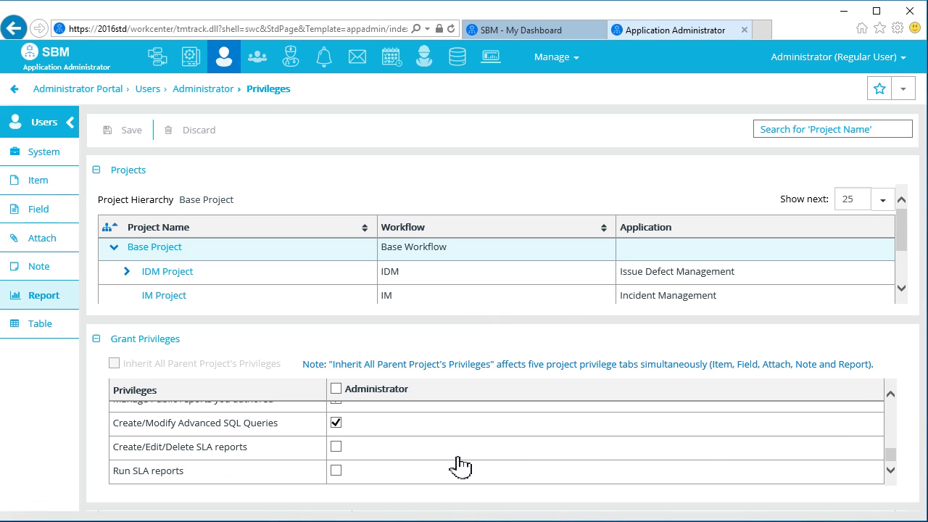
{"action": "left_click", "coordinate": [338, 447]}
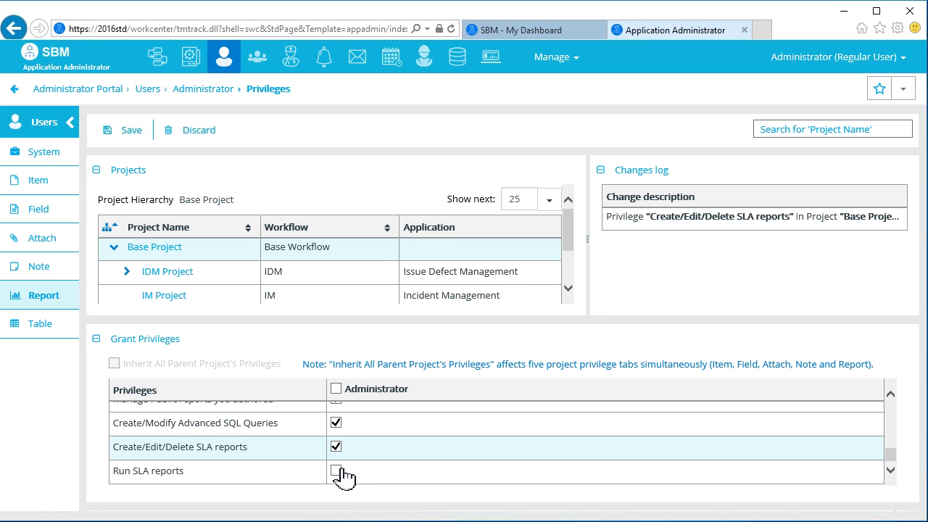
{"action": "left_click", "coordinate": [337, 472]}
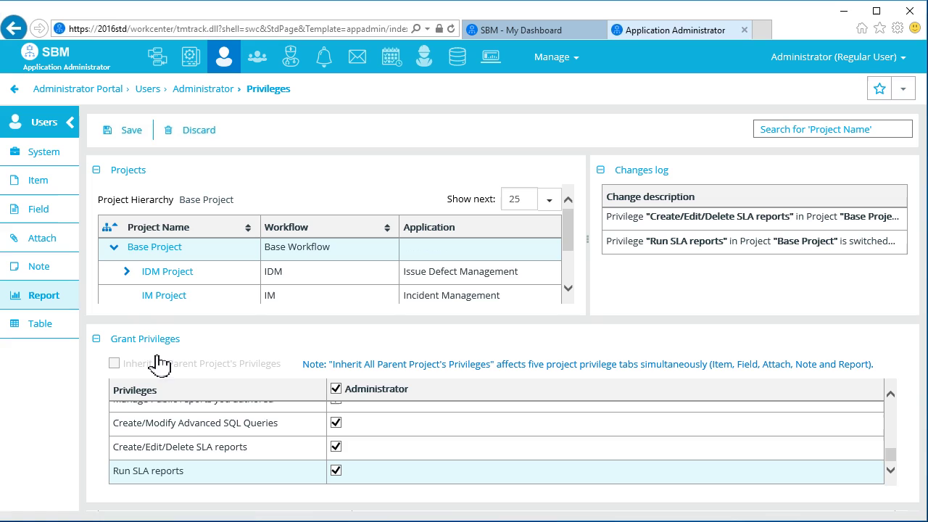
{"action": "left_click", "coordinate": [119, 138]}
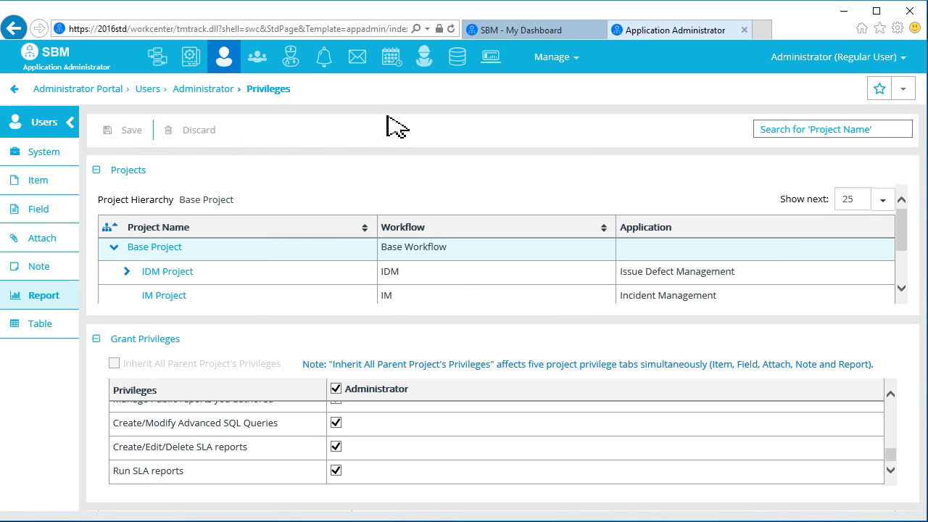
In Work Center's Reports area, start a new report for the IDM application.
{"action": "left_click", "coordinate": [513, 29]}
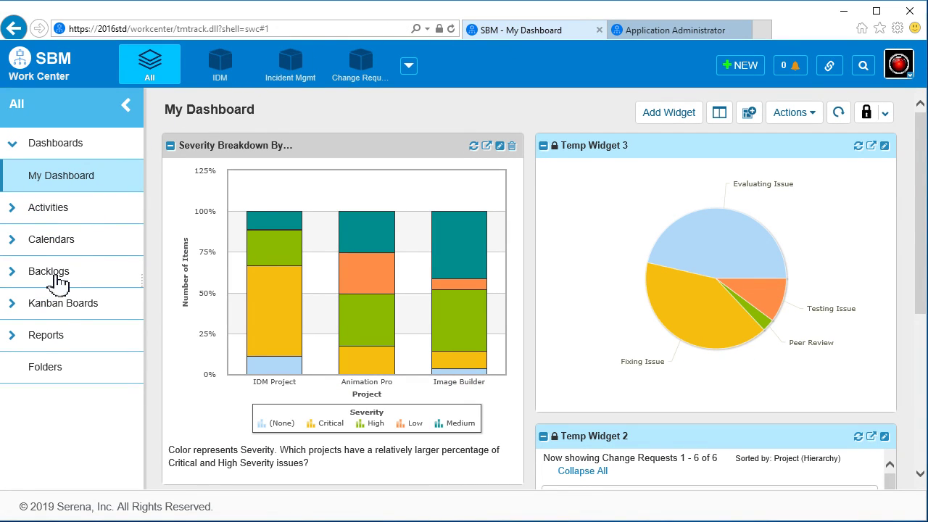
{"action": "left_click", "coordinate": [47, 338]}
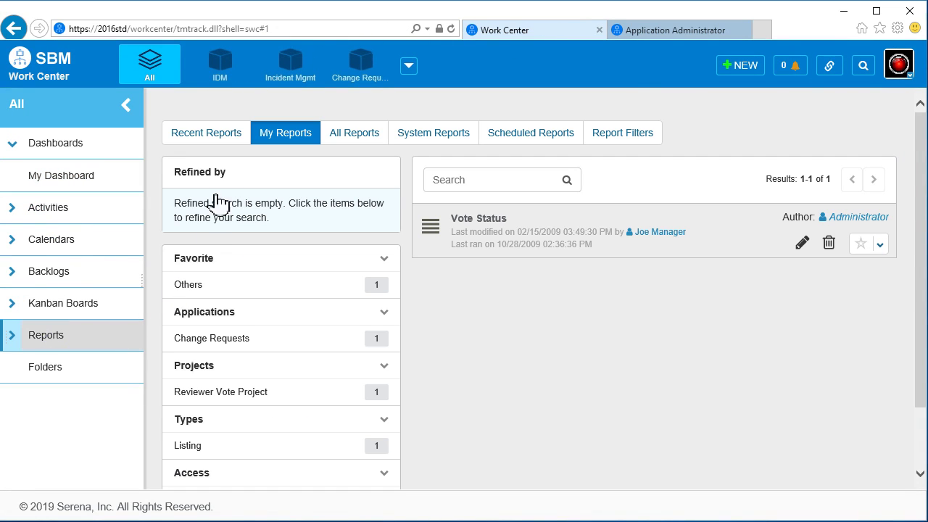
{"action": "left_click", "coordinate": [229, 72]}
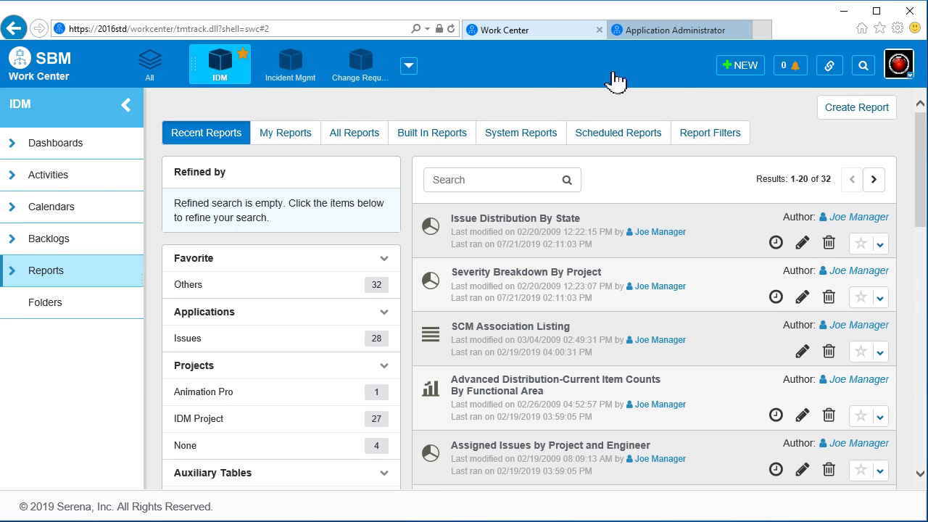
{"action": "left_click", "coordinate": [858, 108]}
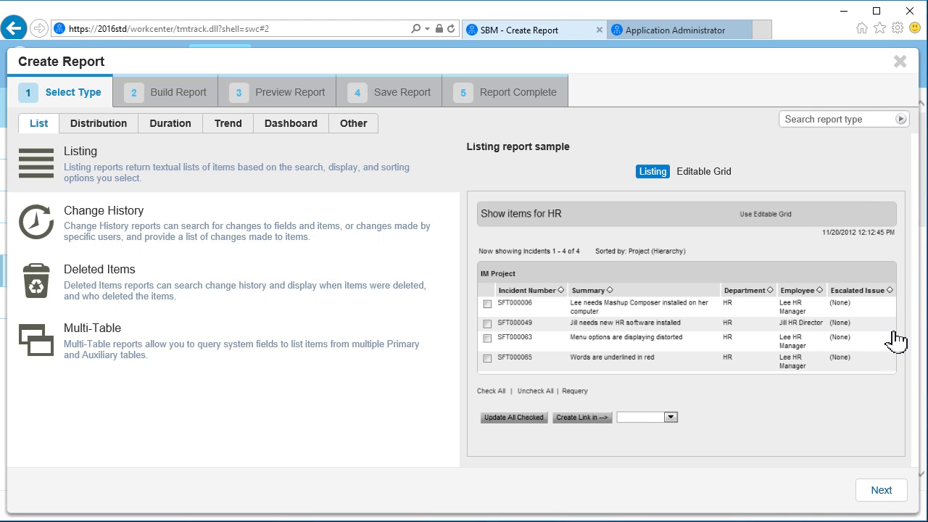
Choose a Listing report, enable Show SLA Fields in Additional Options, and accept the reload.
{"action": "left_click", "coordinate": [890, 491]}
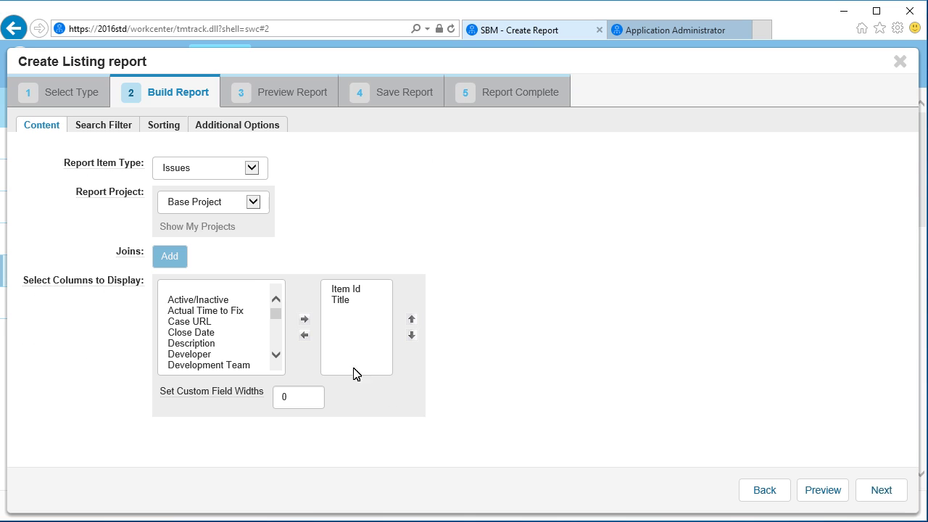
{"action": "left_click", "coordinate": [239, 125]}
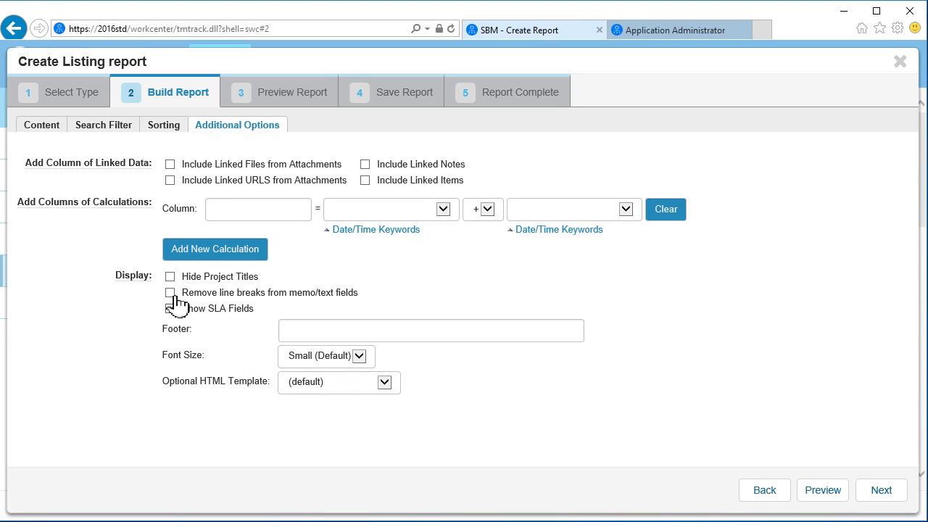
{"action": "left_click", "coordinate": [171, 309]}
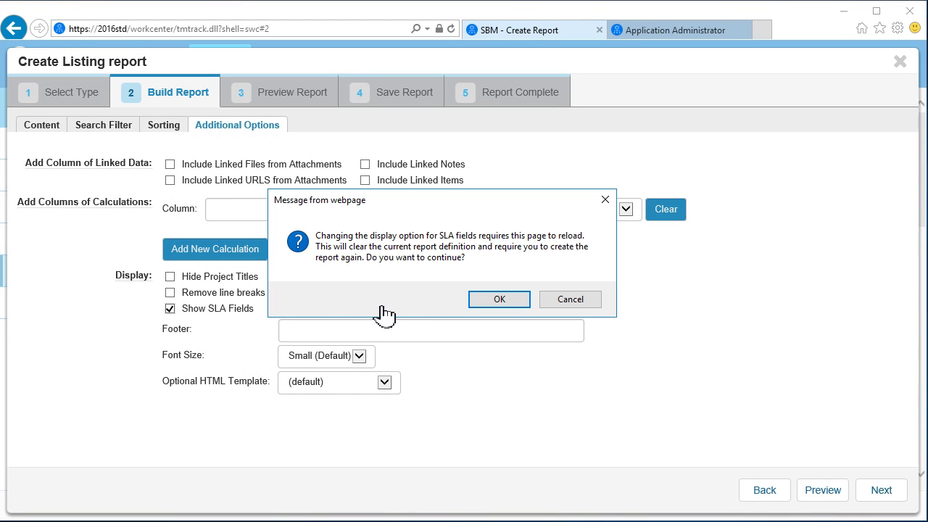
{"action": "left_click", "coordinate": [511, 303]}
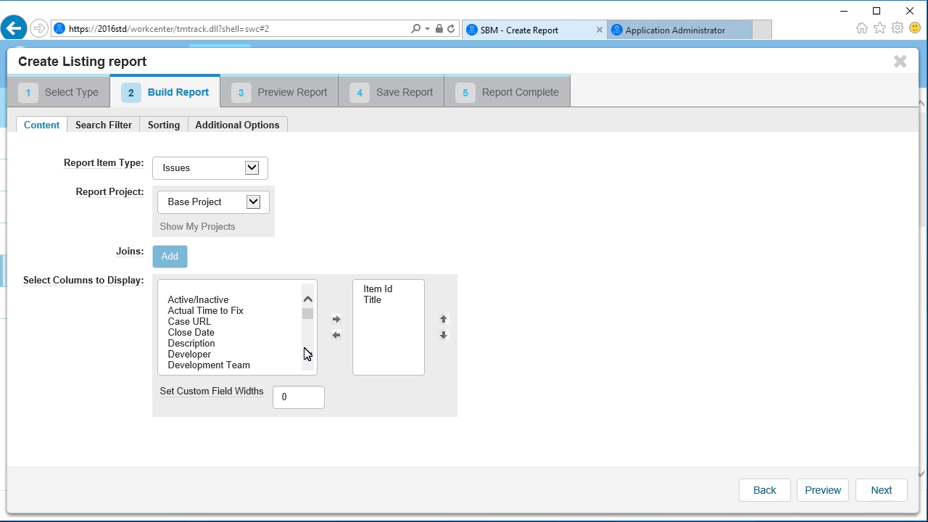
Add every SLA field, (SLA) Actual Completion Date through (SLA) Violation Flag, as report columns.
{"action": "scroll", "coordinate": [305, 353], "scroll_direction": "down", "scroll_amount": 3}
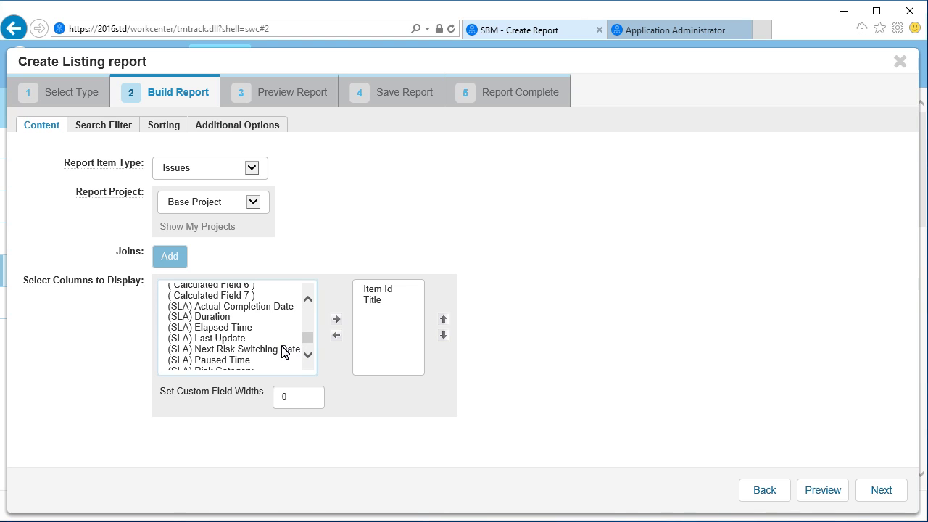
{"action": "left_click", "coordinate": [225, 308]}
{"action": "left_click", "coordinate": [226, 308]}
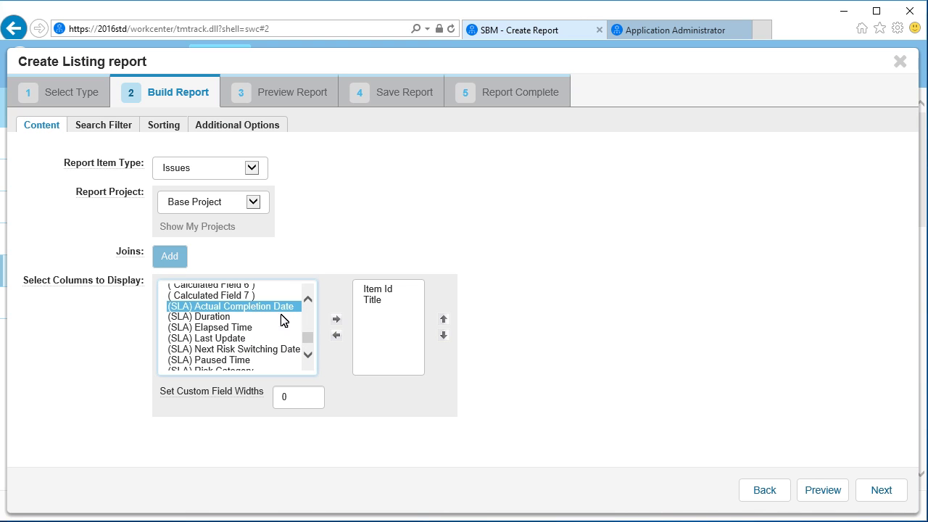
{"action": "scroll", "coordinate": [308, 357], "scroll_direction": "down", "scroll_amount": 2}
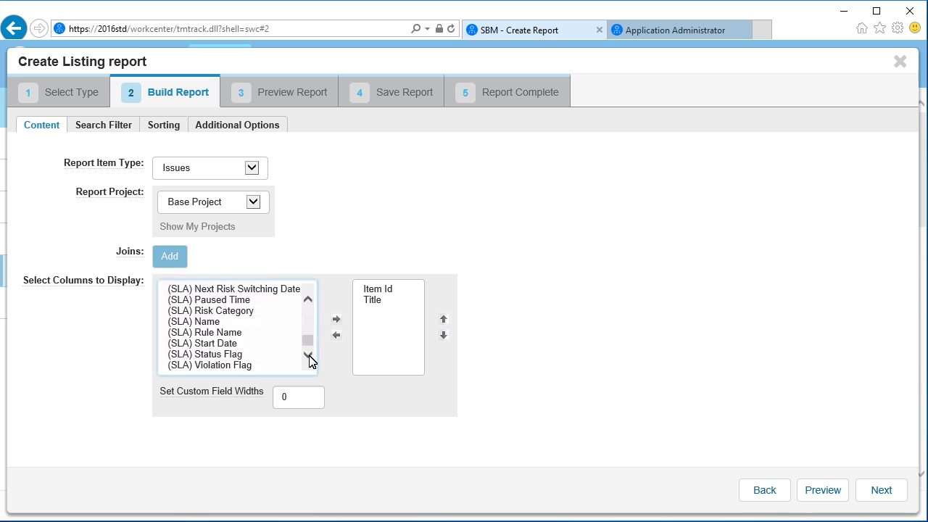
{"action": "left_click", "coordinate": [248, 365], "text": "shift"}
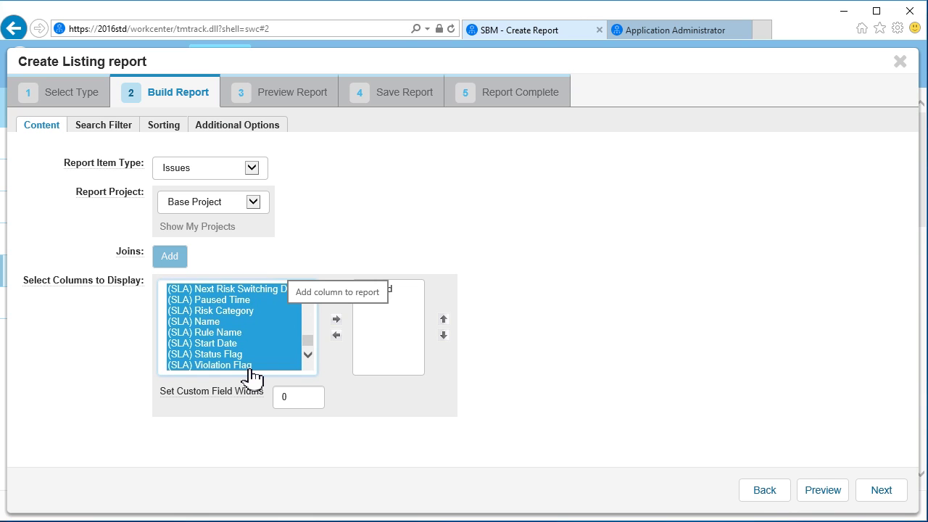
{"action": "left_click", "coordinate": [337, 320]}
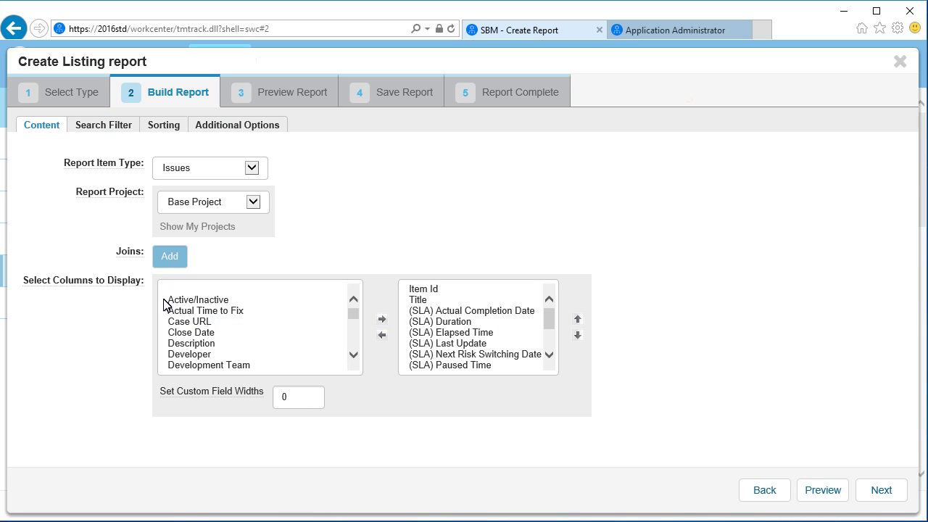
{"action": "left_click", "coordinate": [107, 129]}
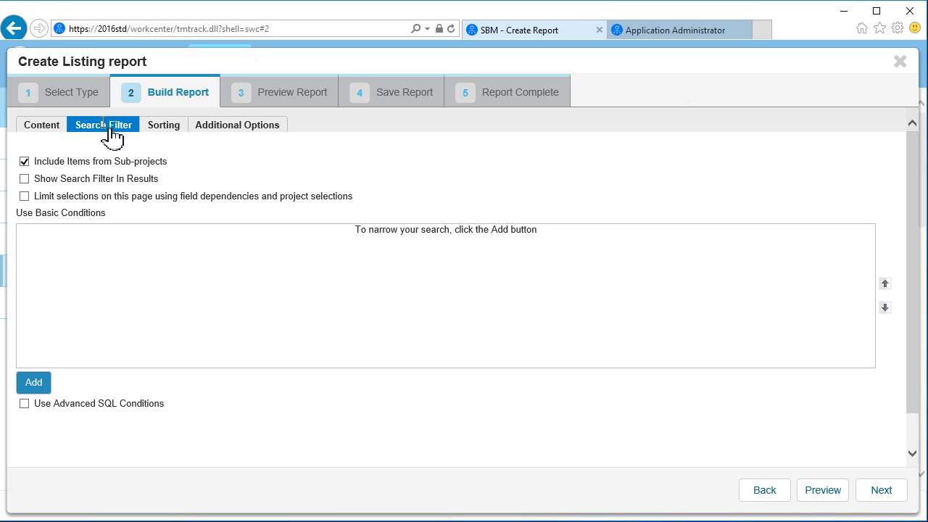
Add a search filter on Priority contains any '1 (Disabled)' and move on to saving.
{"action": "left_click", "coordinate": [34, 383]}
{"action": "left_click", "coordinate": [176, 273]}
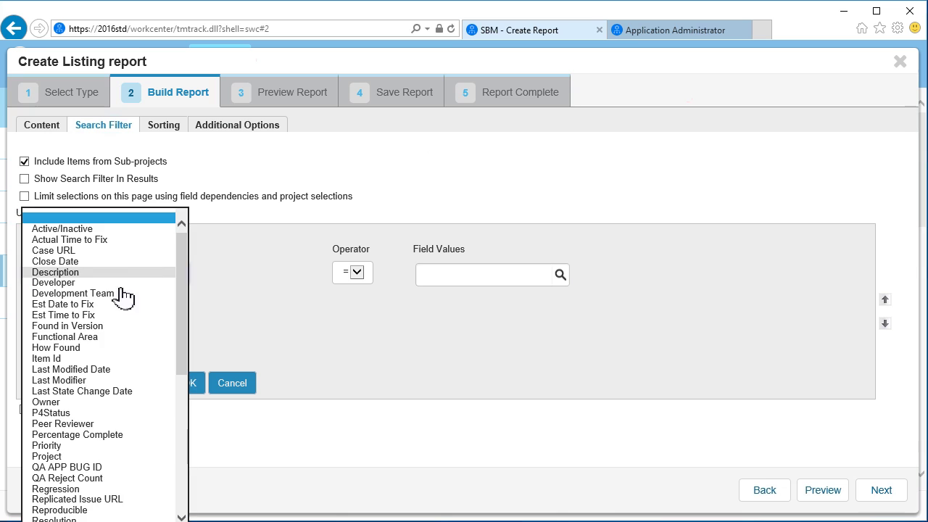
{"action": "left_click", "coordinate": [77, 445]}
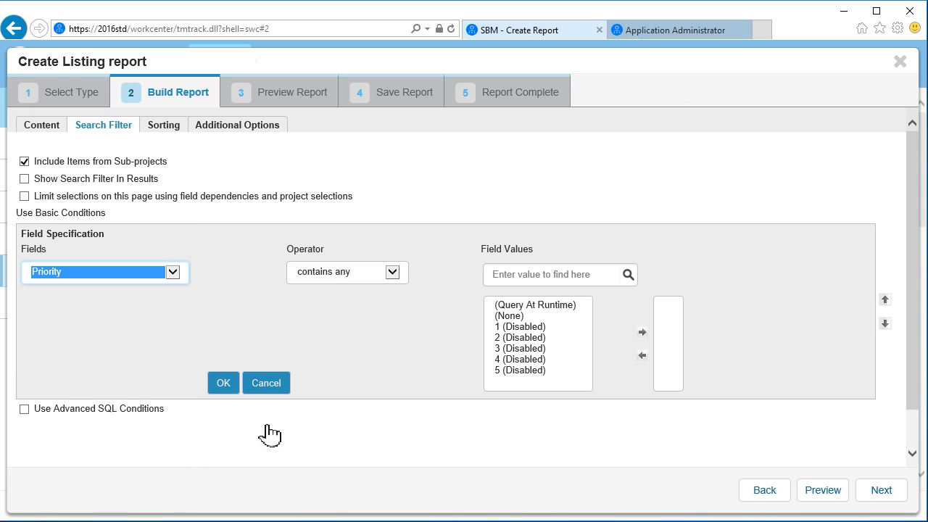
{"action": "left_click", "coordinate": [394, 274]}
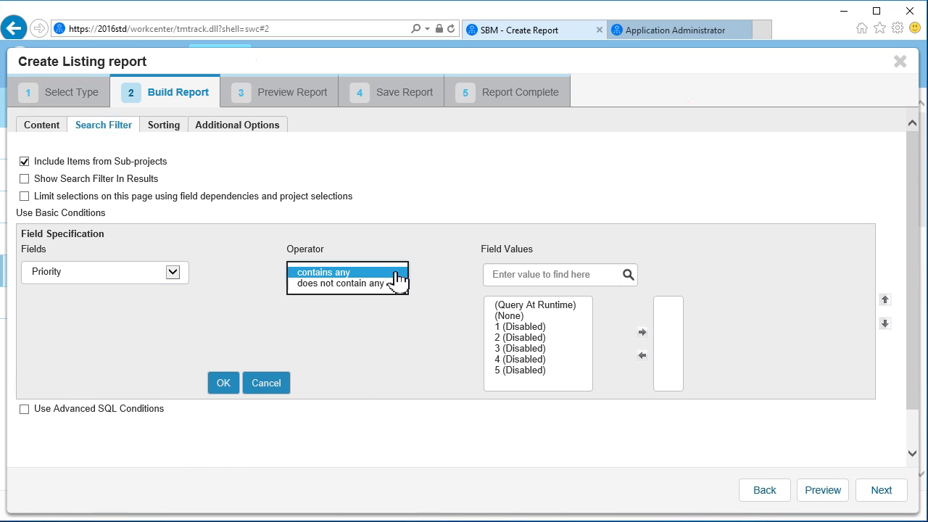
{"action": "left_click", "coordinate": [395, 273]}
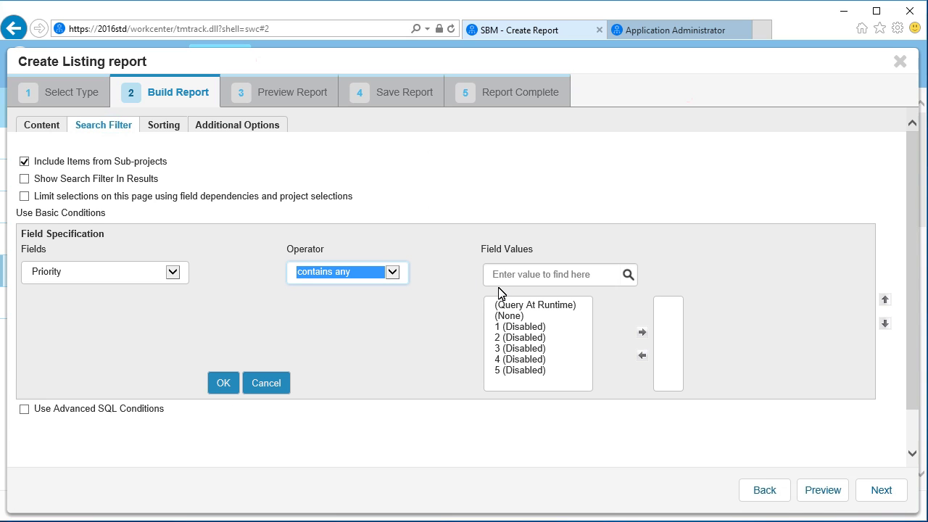
{"action": "left_click", "coordinate": [525, 328]}
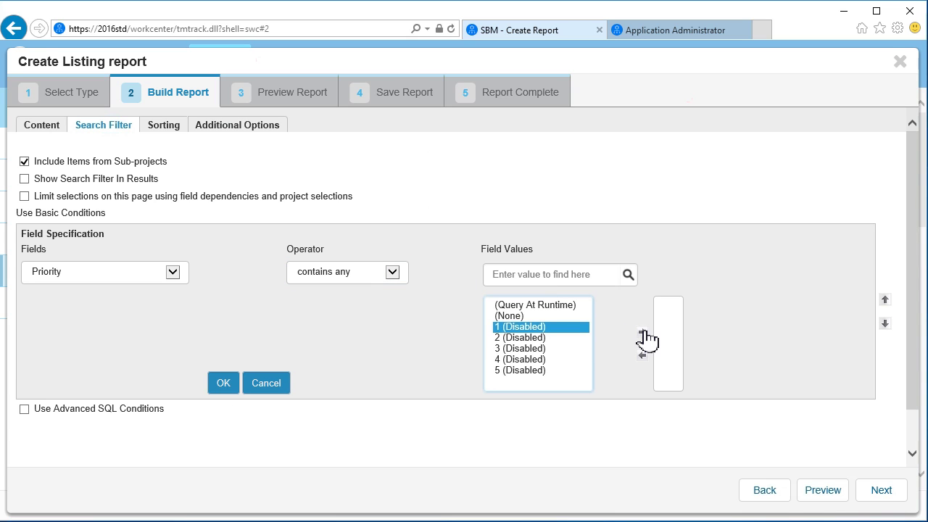
{"action": "left_click", "coordinate": [641, 332]}
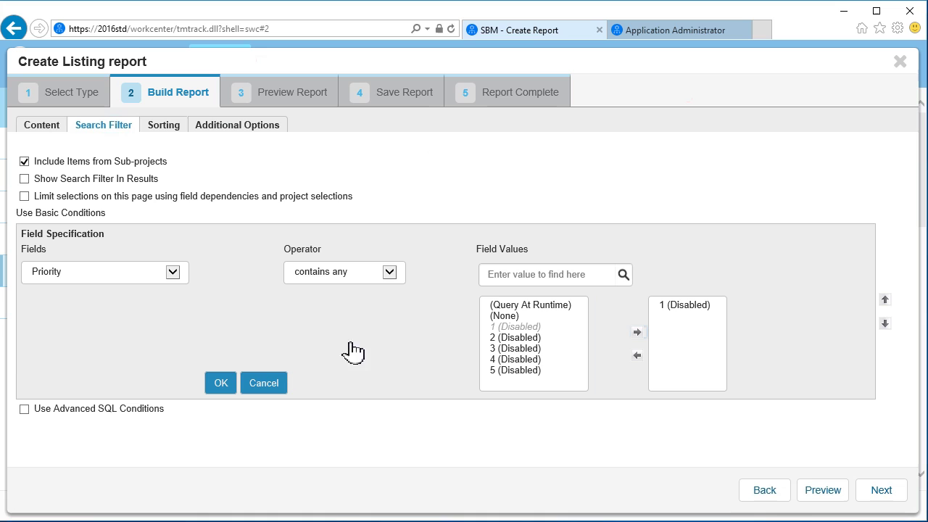
{"action": "left_click", "coordinate": [226, 381]}
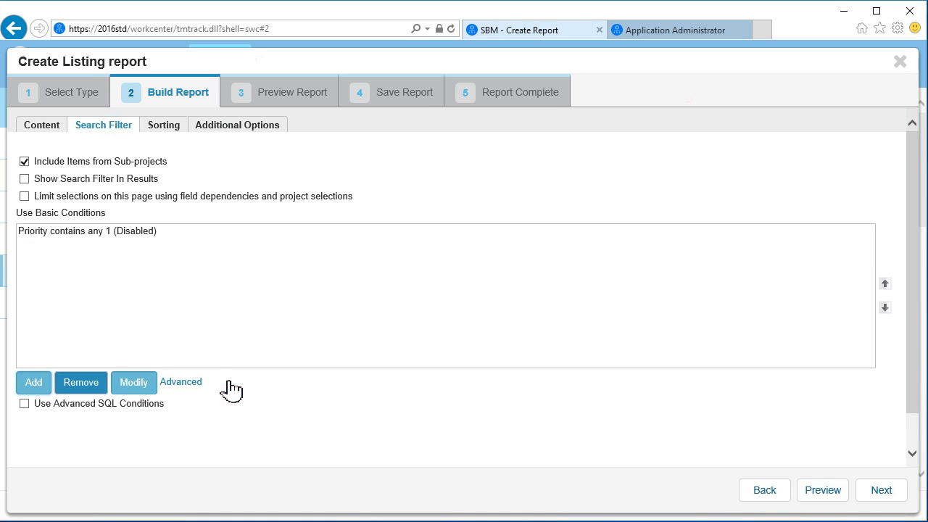
{"action": "left_click", "coordinate": [884, 496]}
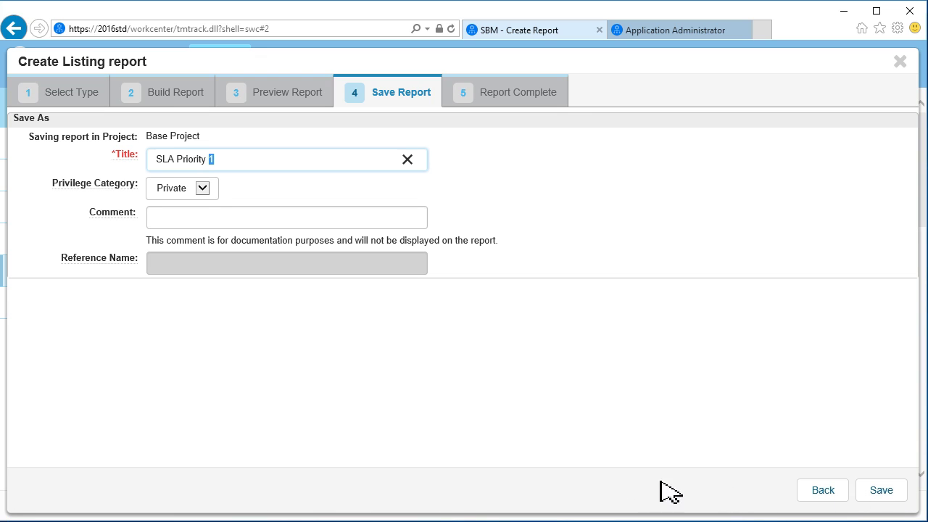
Save the report as 'SLA Priority 1 Report' in Base Project and run it.
{"action": "left_click", "coordinate": [222, 160]}
{"action": "type", "text": "Report"}
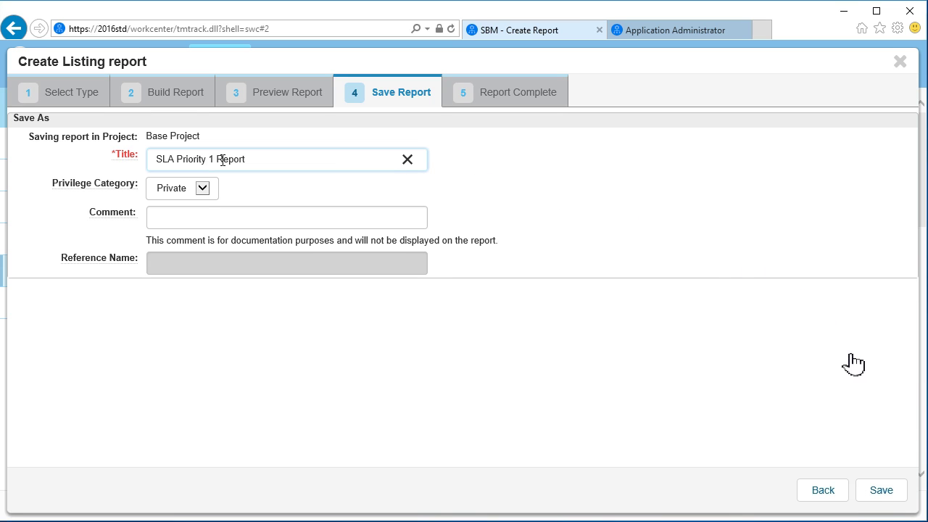
{"action": "left_click", "coordinate": [881, 491]}
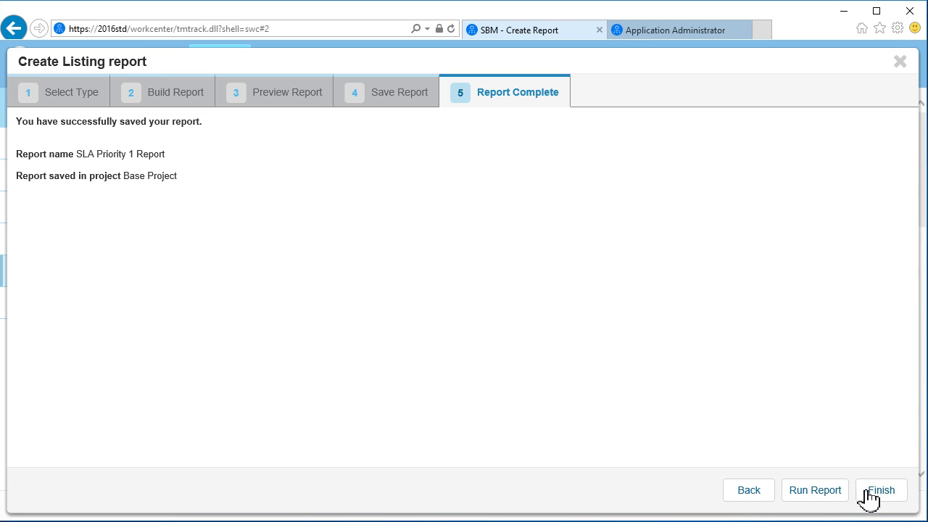
{"action": "left_click", "coordinate": [815, 490]}
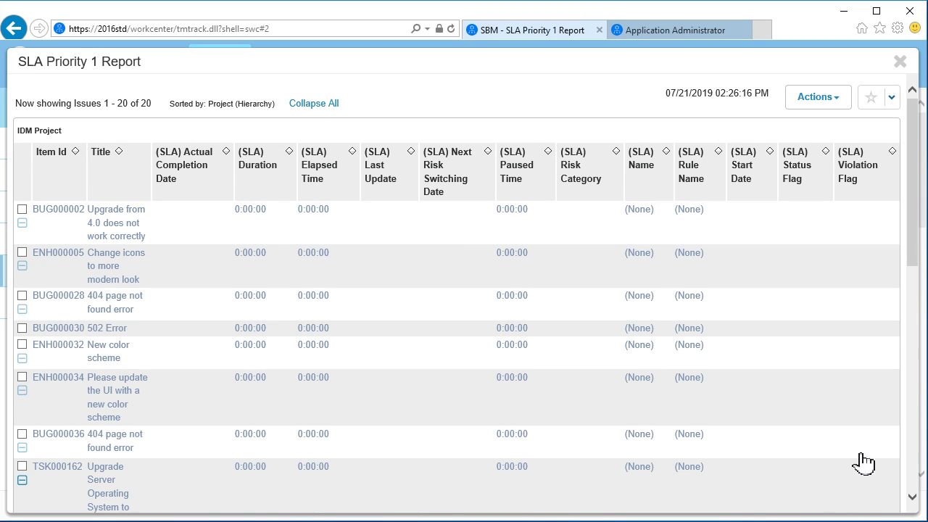
Close the results and re-run SLA Priority 1 Report from Recent Reports, now listing 10 issues.
{"action": "left_click", "coordinate": [901, 63]}
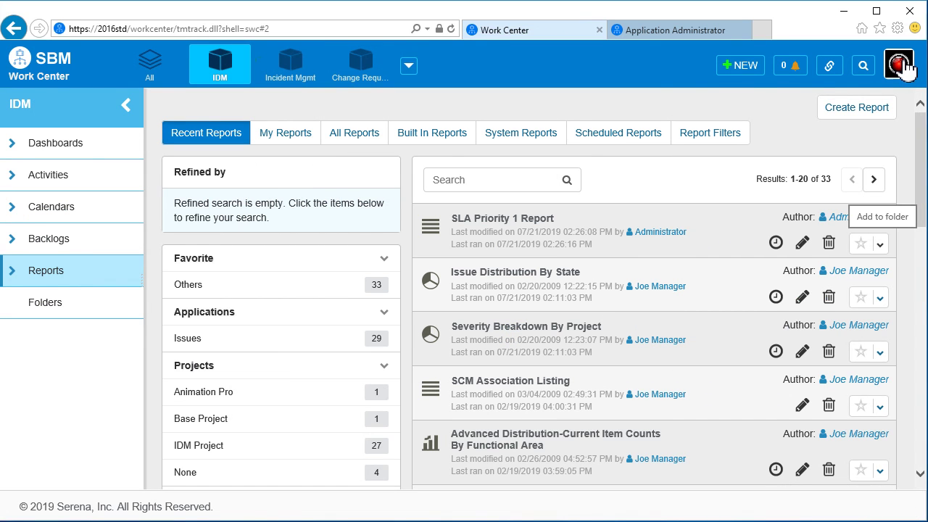
{"action": "left_click", "coordinate": [507, 218]}
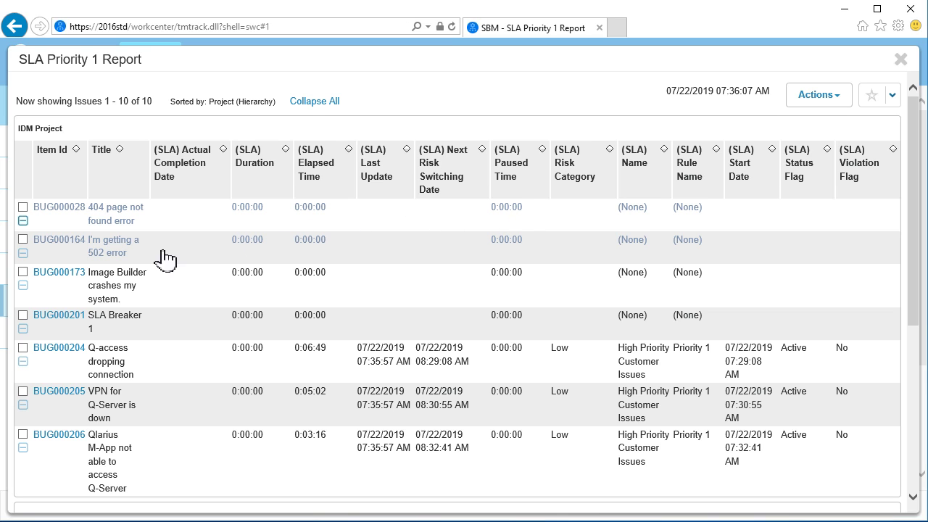
View issue BUG000204's details from the report, then close them.
{"action": "left_click", "coordinate": [59, 350]}
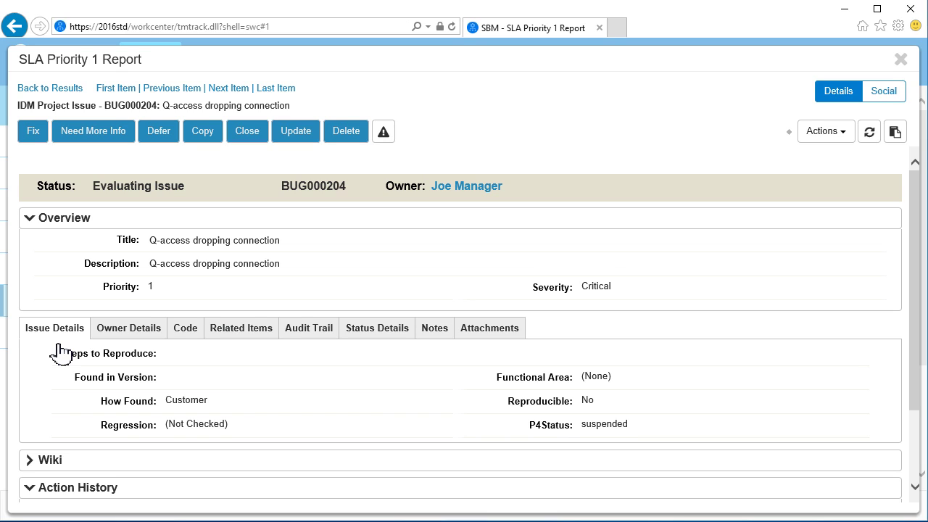
{"action": "left_click", "coordinate": [901, 61]}
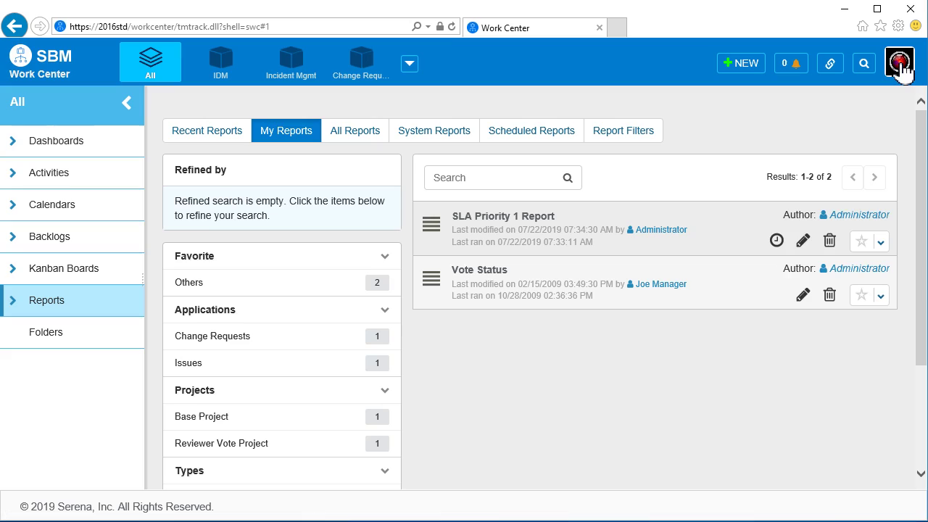
Sign out of SBM Work Center from the user account menu.
{"action": "left_click", "coordinate": [899, 63]}
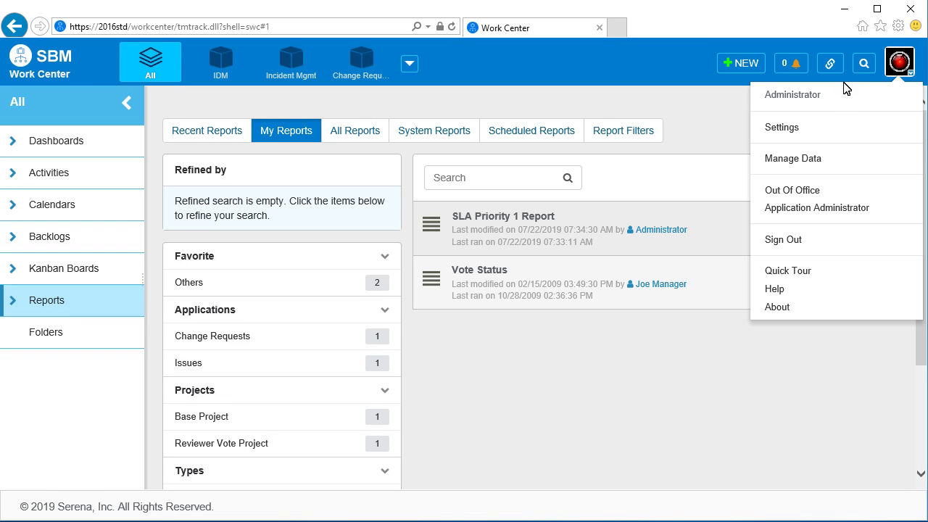
{"action": "left_click", "coordinate": [791, 239]}
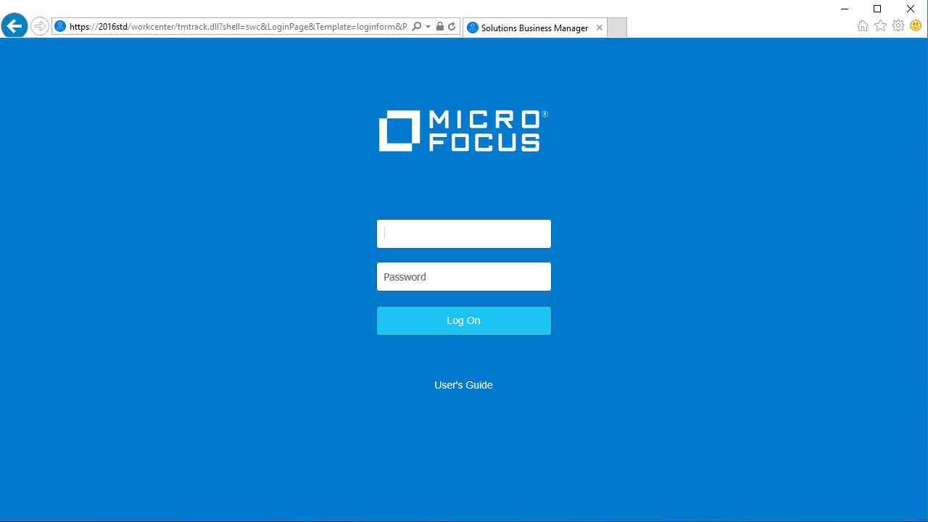